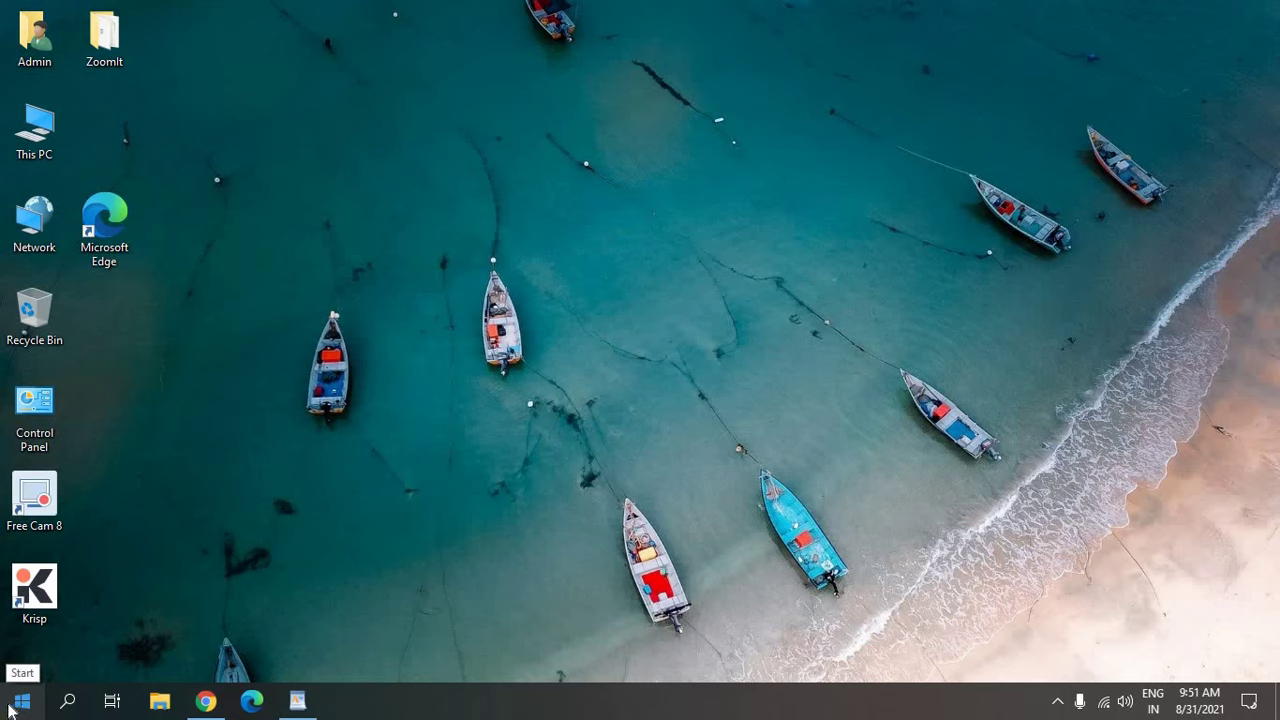
Step: Run services.msc to open the Services console and maximize its window
{"action": "right_click", "coordinate": [21, 700]}
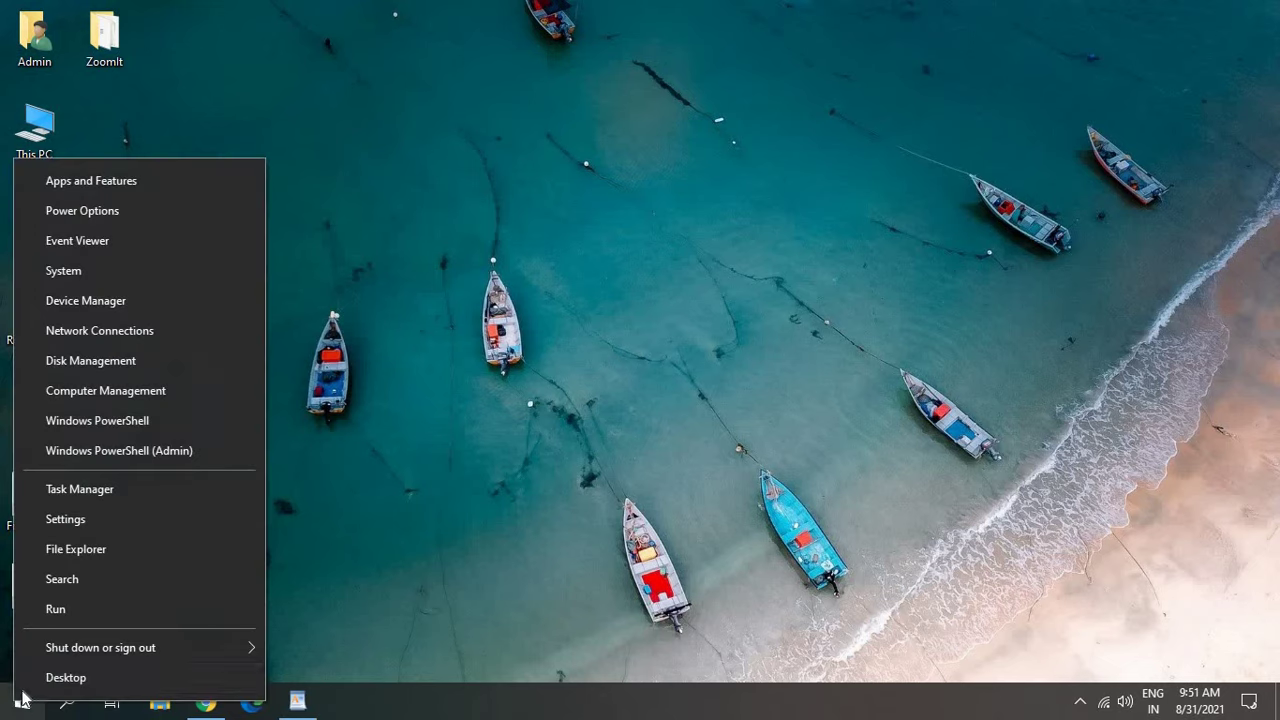
{"action": "left_click", "coordinate": [85, 604]}
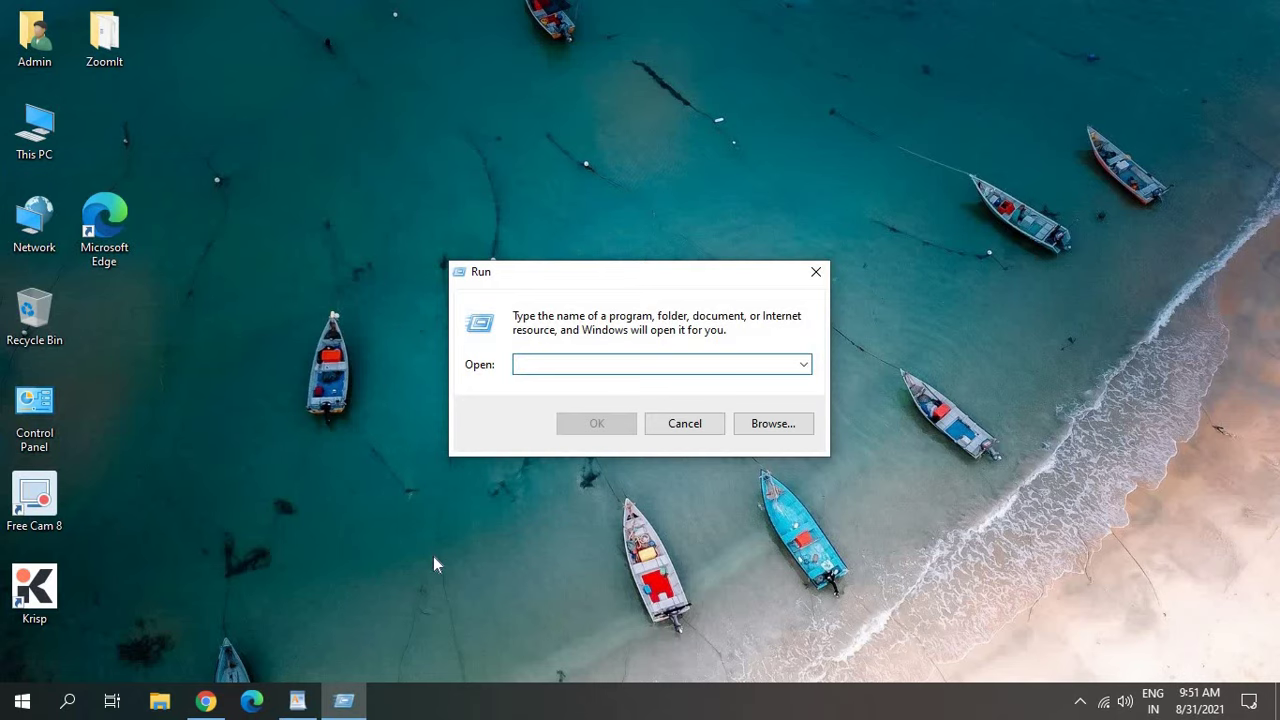
{"action": "key", "text": "super"}
{"action": "left_click", "coordinate": [1152, 355]}
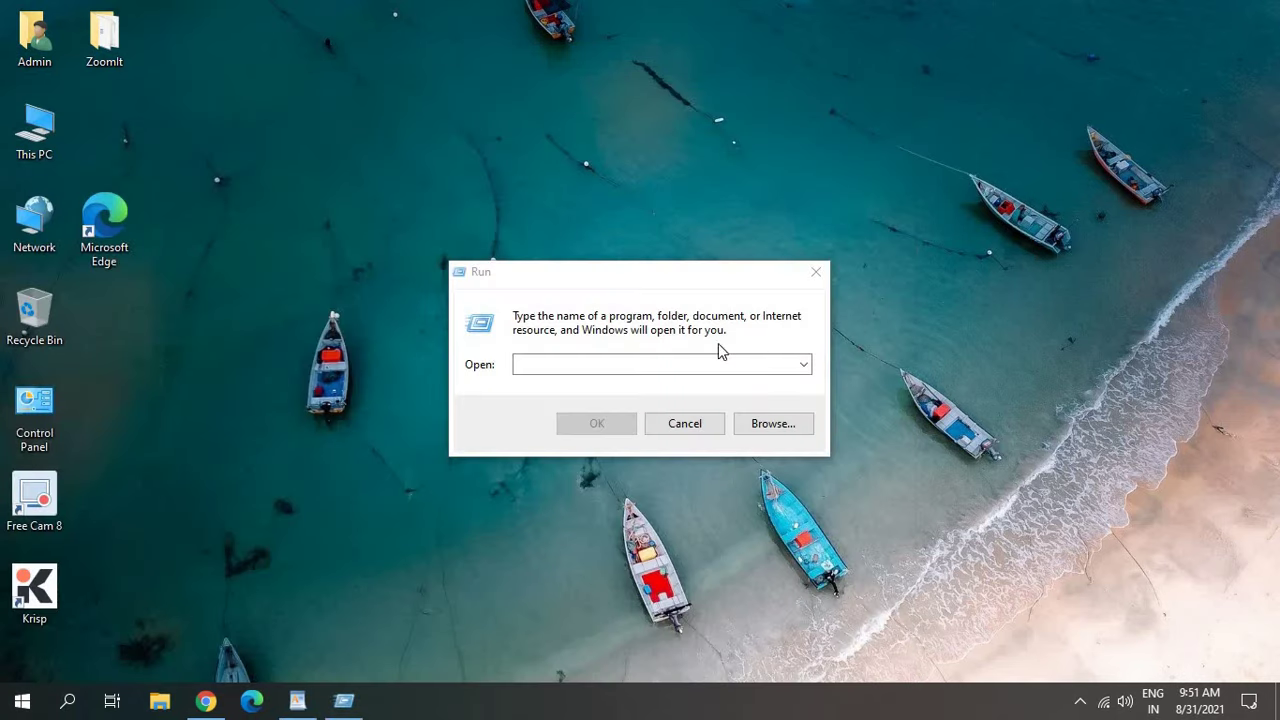
{"action": "left_click", "coordinate": [547, 366]}
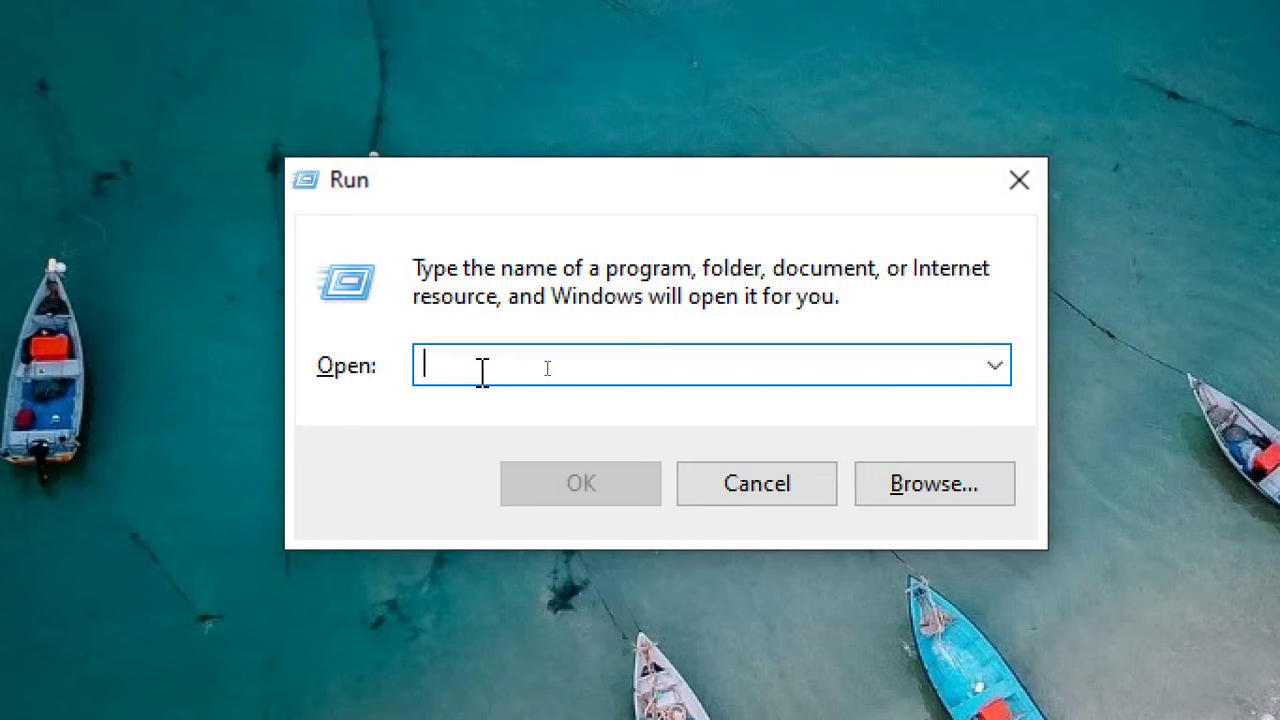
{"action": "type", "text": "se"}
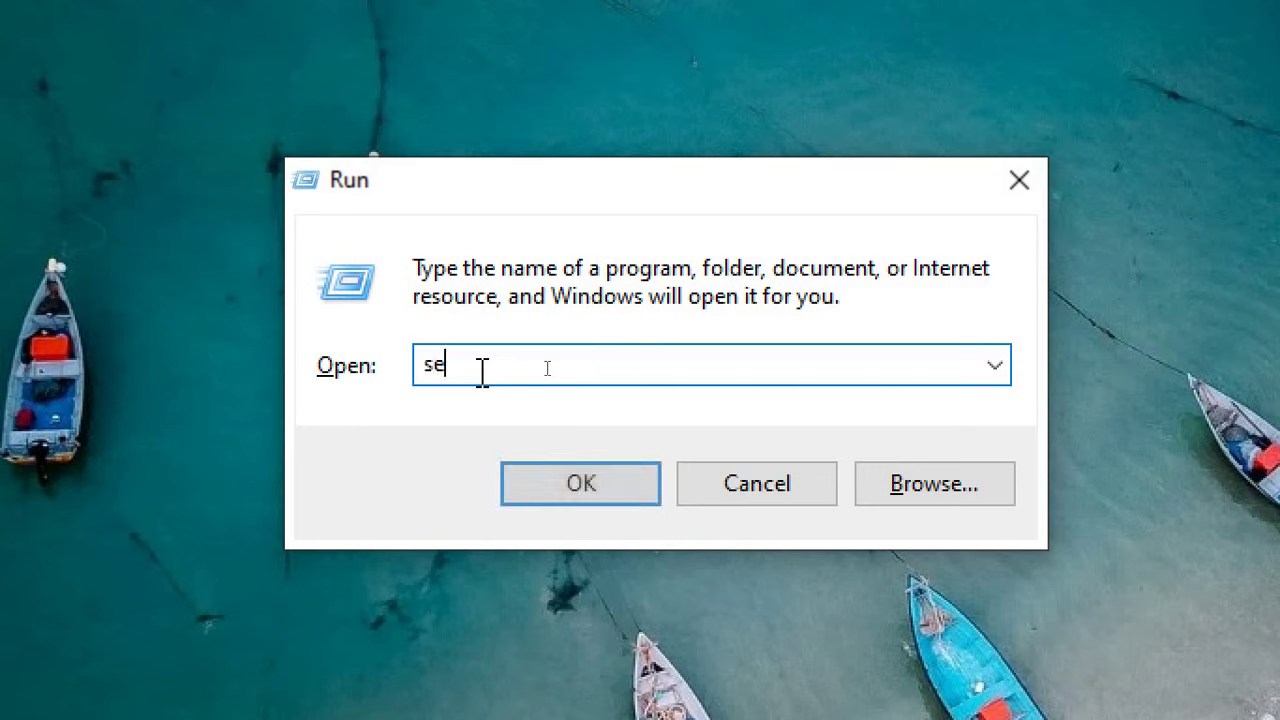
{"action": "type", "text": "rvices.msc"}
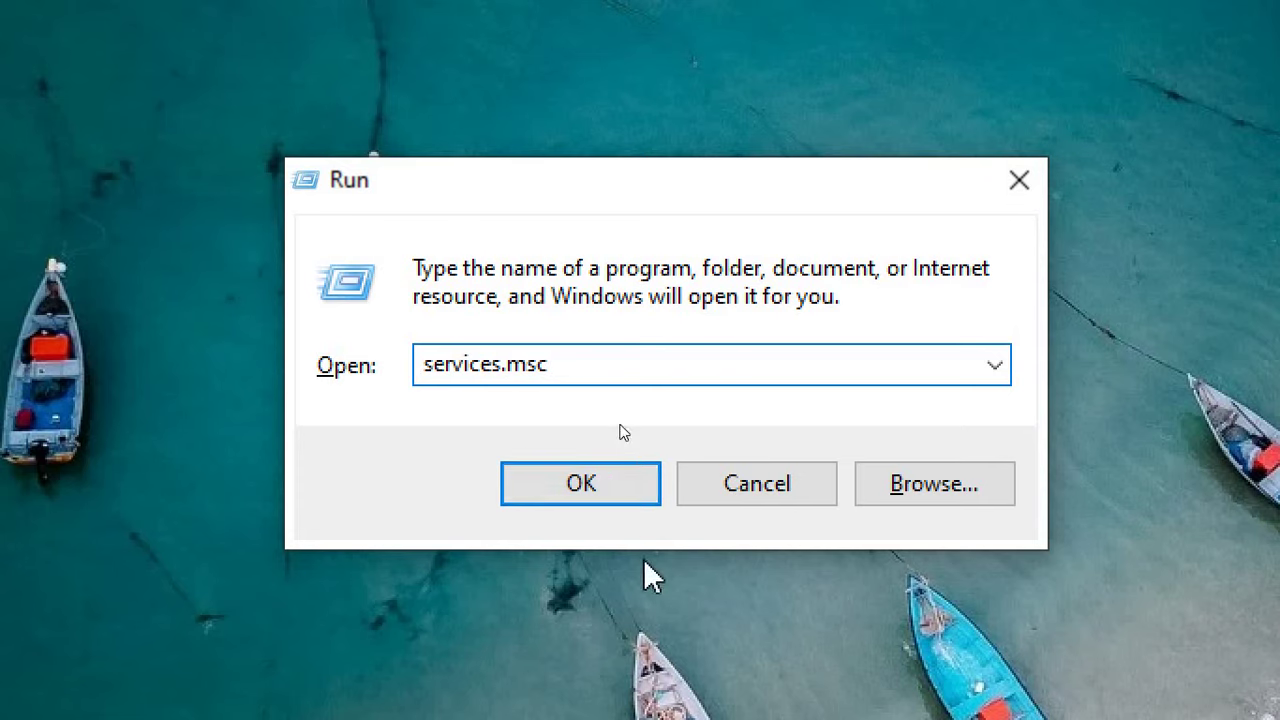
{"action": "left_click", "coordinate": [590, 485]}
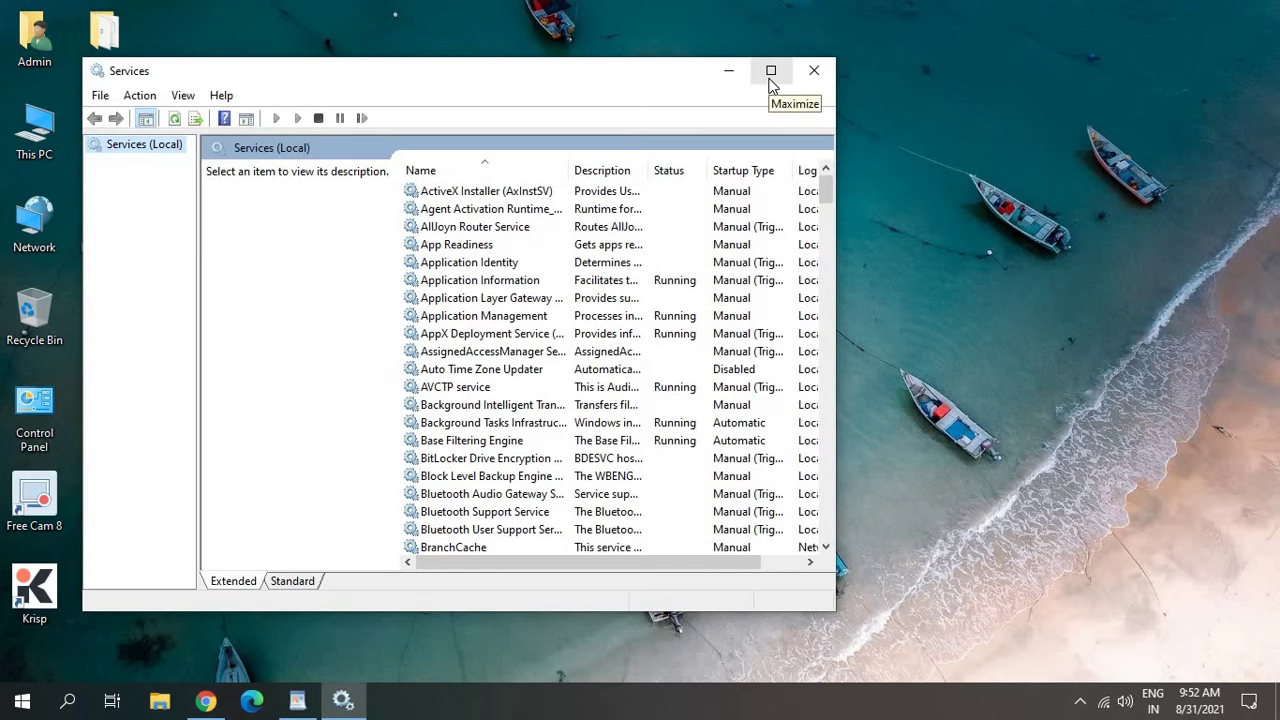
{"action": "left_click", "coordinate": [771, 71]}
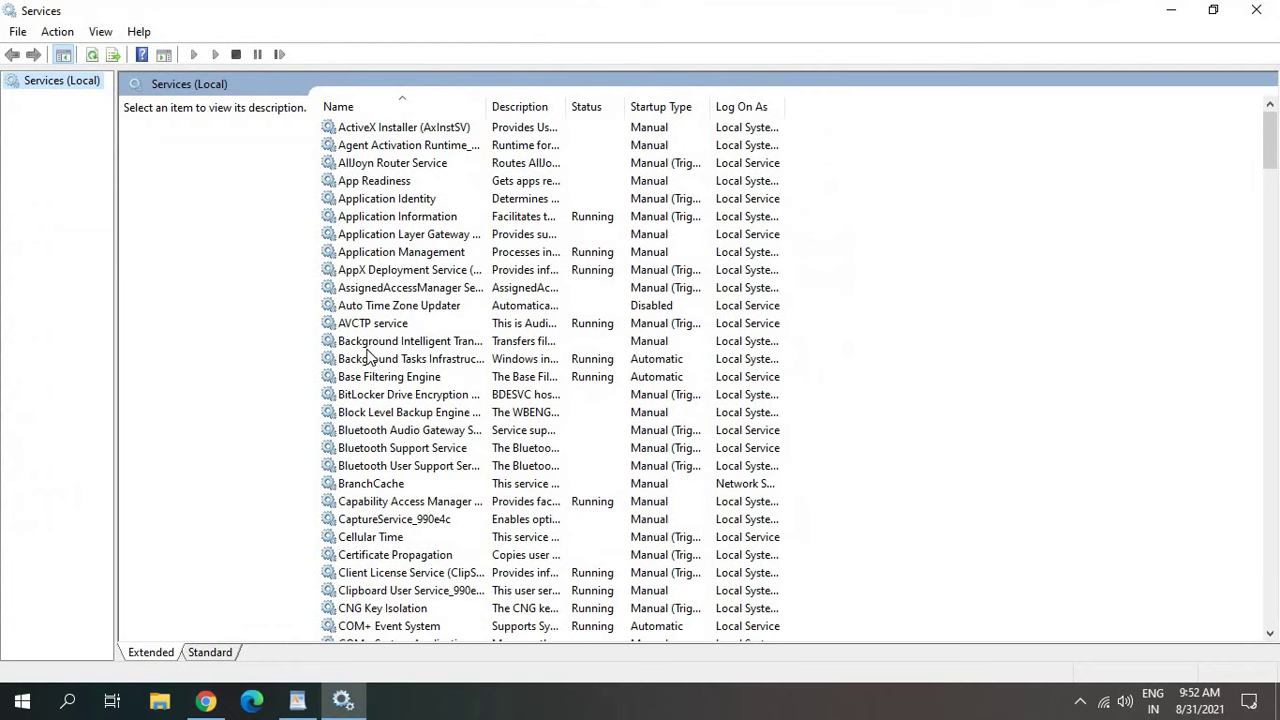
Step: Find the Windows Update service in the services list and stop it
{"action": "left_click", "coordinate": [367, 344]}
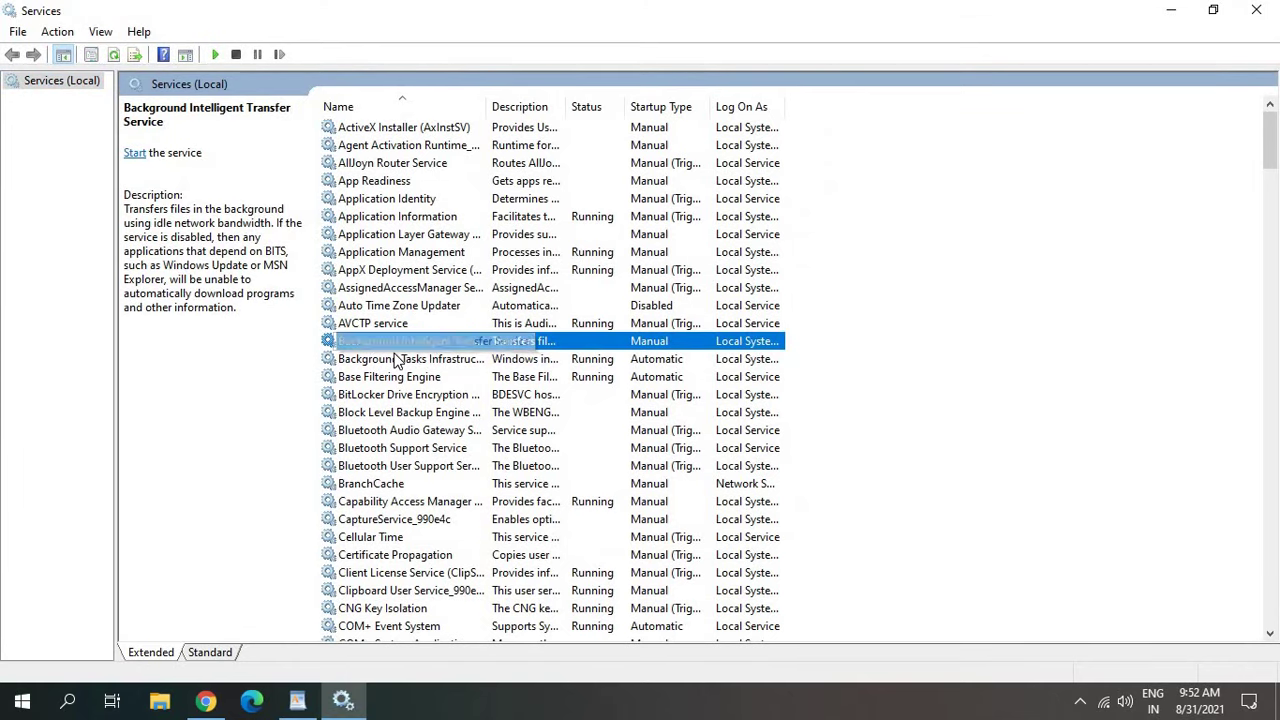
{"action": "key", "text": "w"}
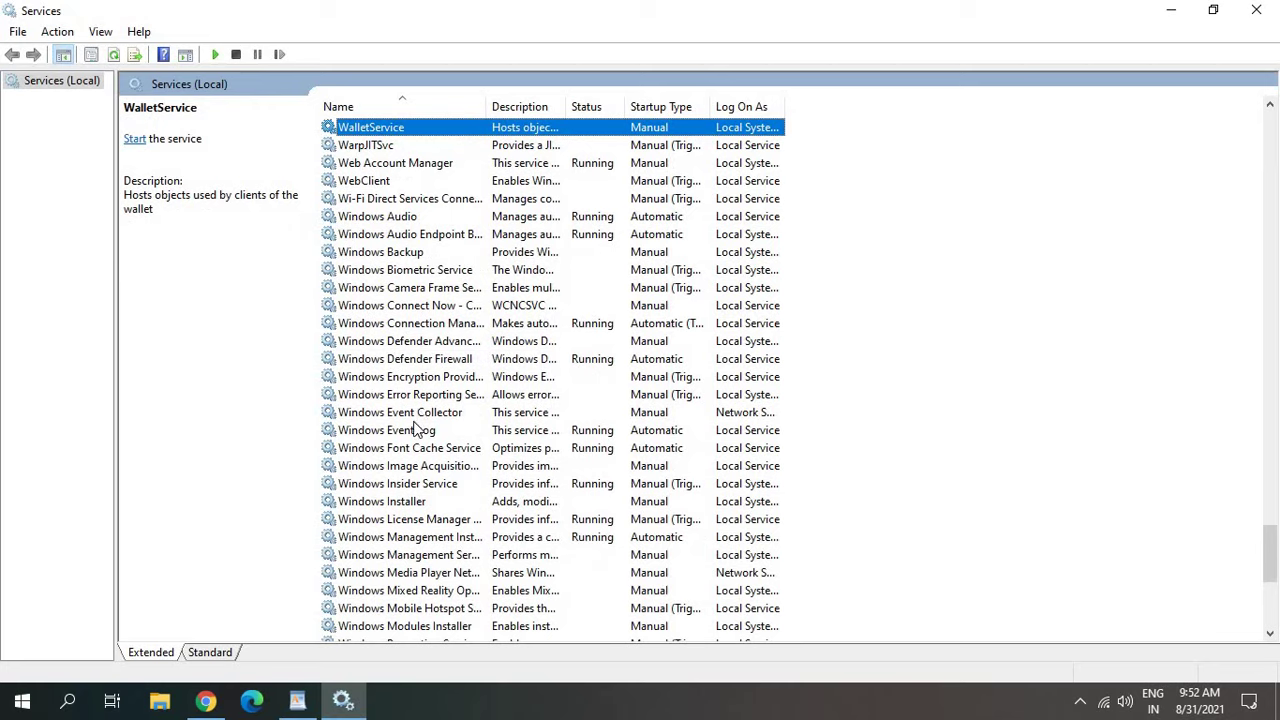
{"action": "scroll", "coordinate": [415, 452], "scroll_direction": "down", "scroll_amount": 1}
{"action": "scroll", "coordinate": [415, 452], "scroll_direction": "down", "scroll_amount": 3}
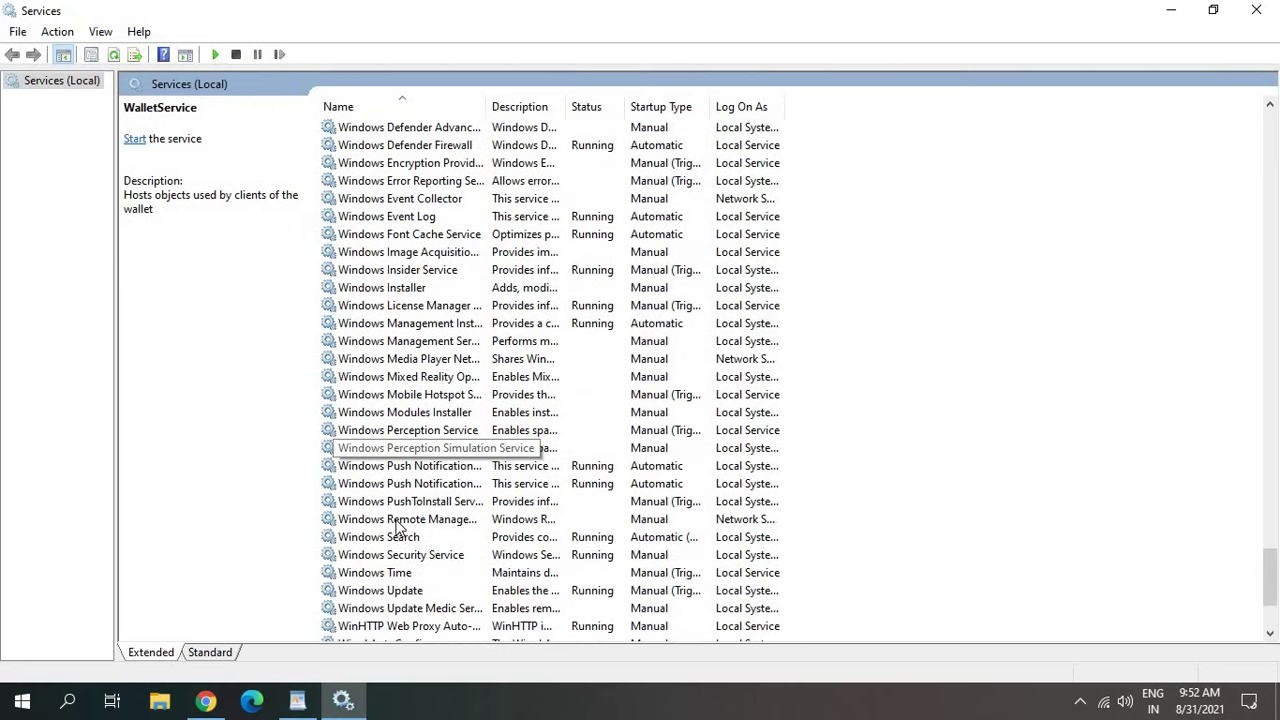
{"action": "left_click", "coordinate": [411, 594]}
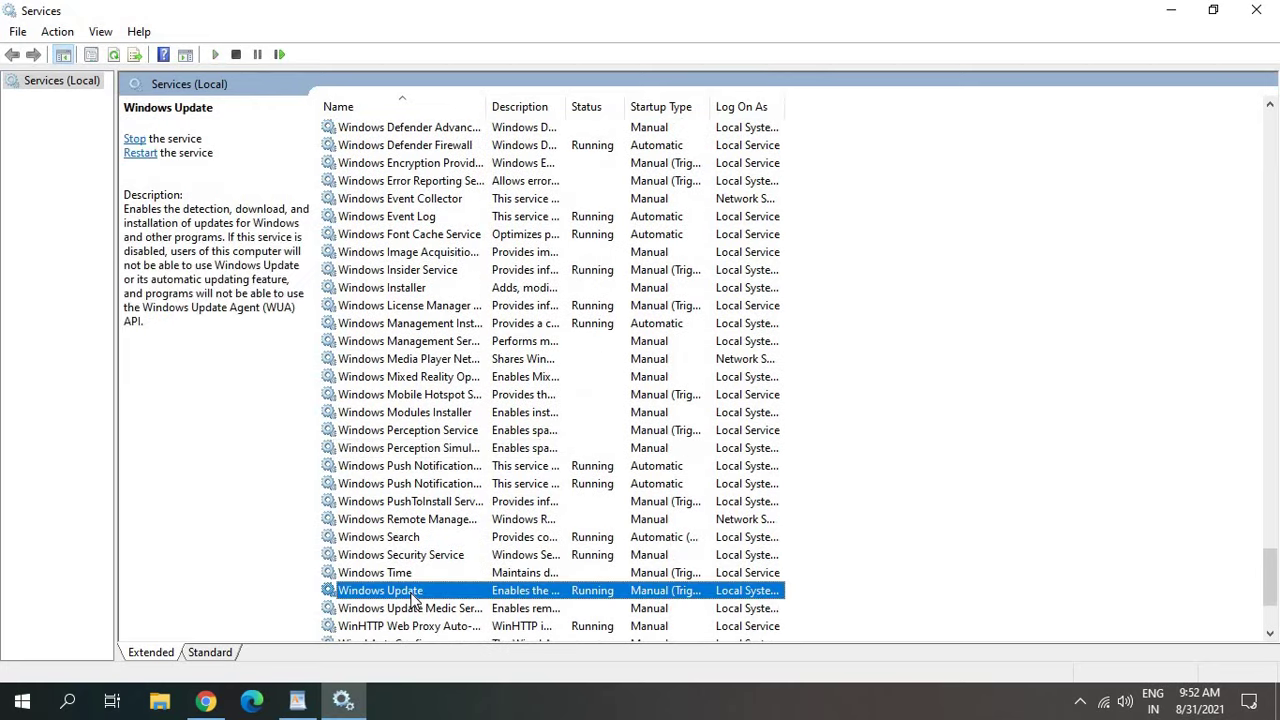
{"action": "right_click", "coordinate": [597, 589]}
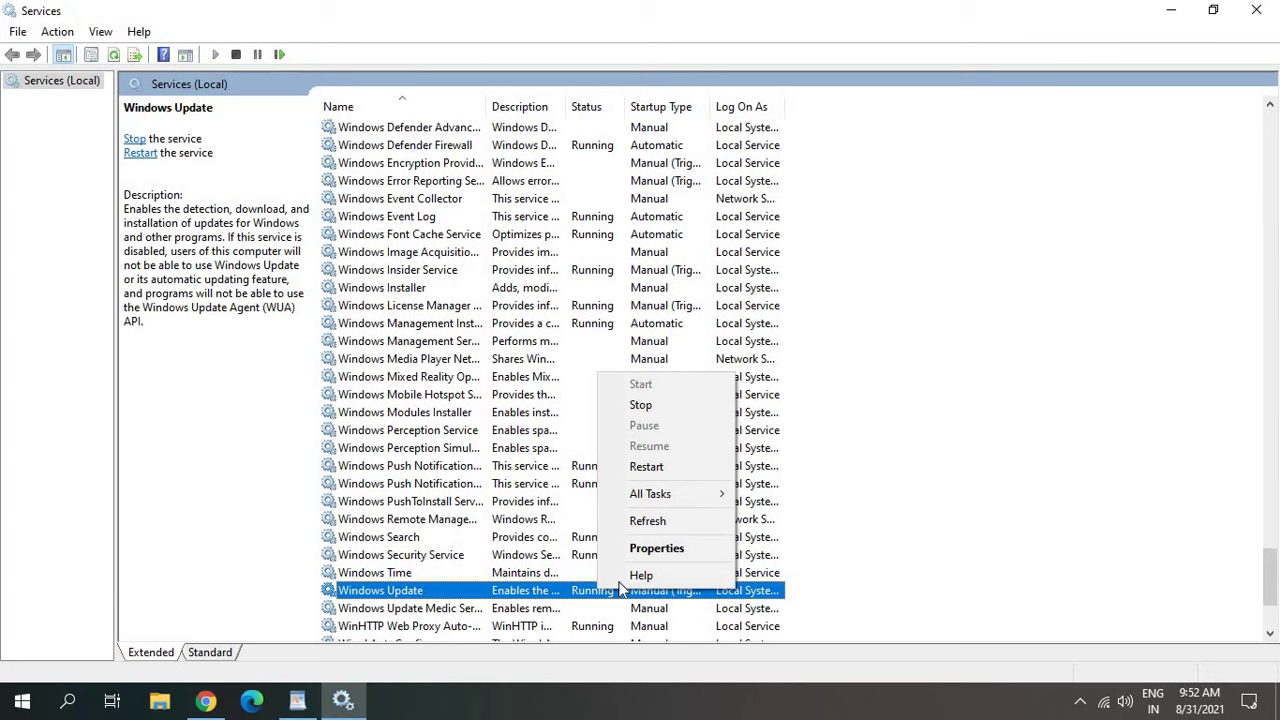
{"action": "left_click", "coordinate": [641, 405]}
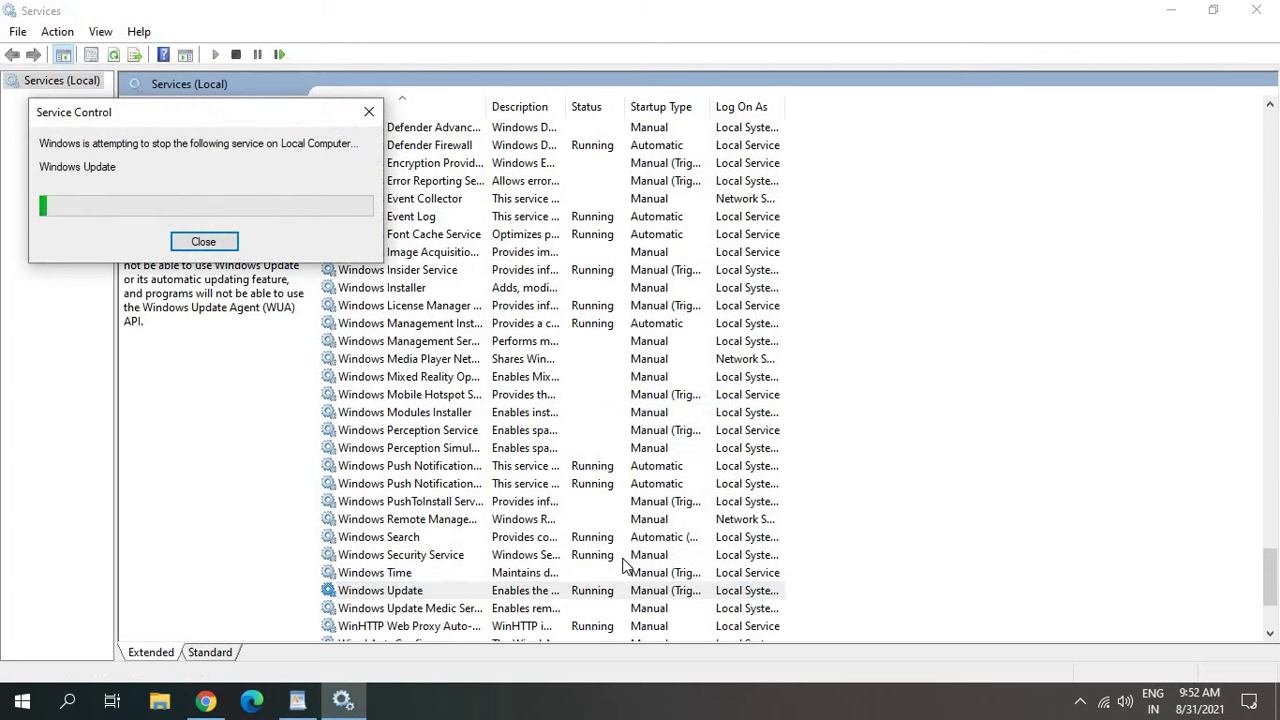
Step: Set the Windows Update service's startup type to Disabled, save the change, and close the Services console
{"action": "right_click", "coordinate": [590, 593]}
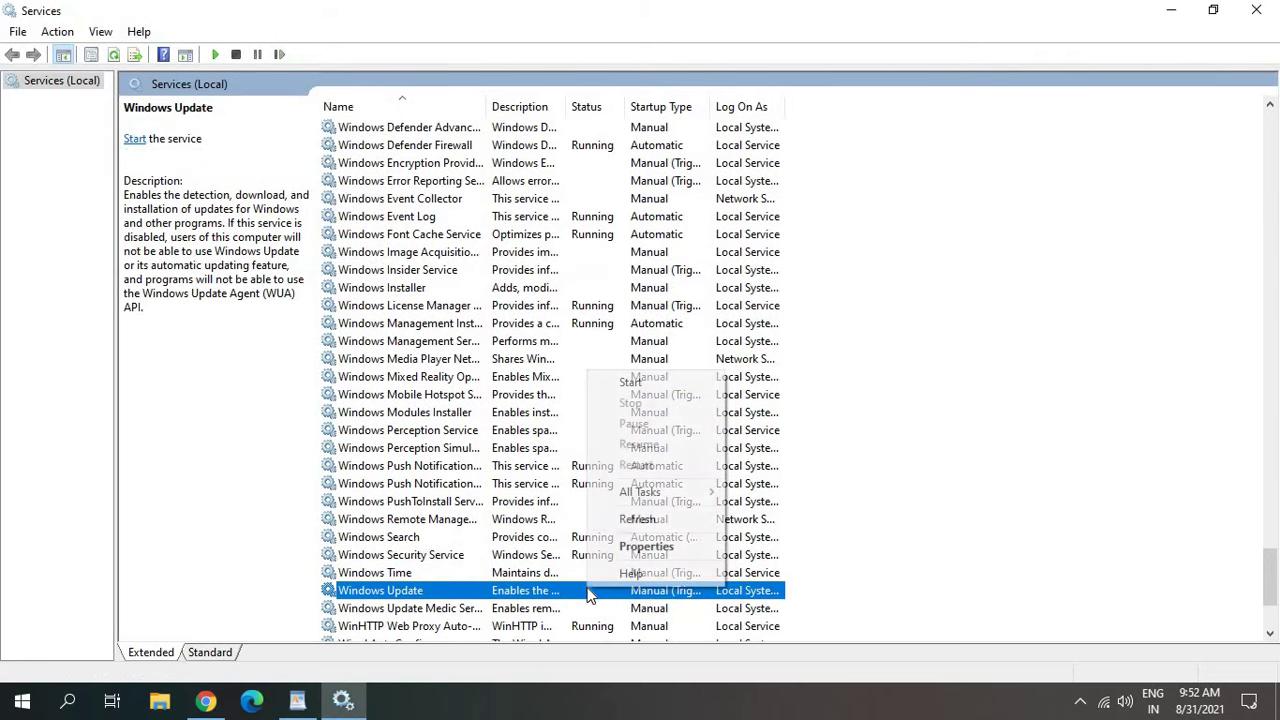
{"action": "left_click", "coordinate": [646, 546]}
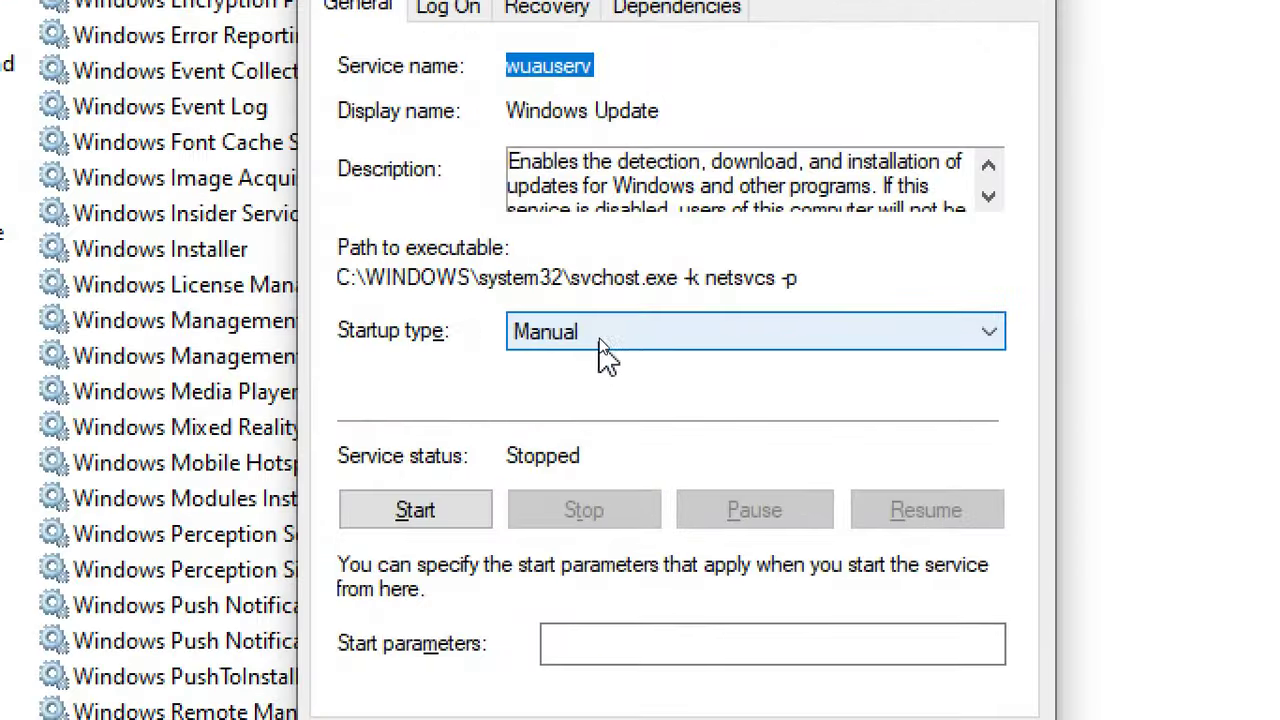
{"action": "left_click", "coordinate": [600, 332]}
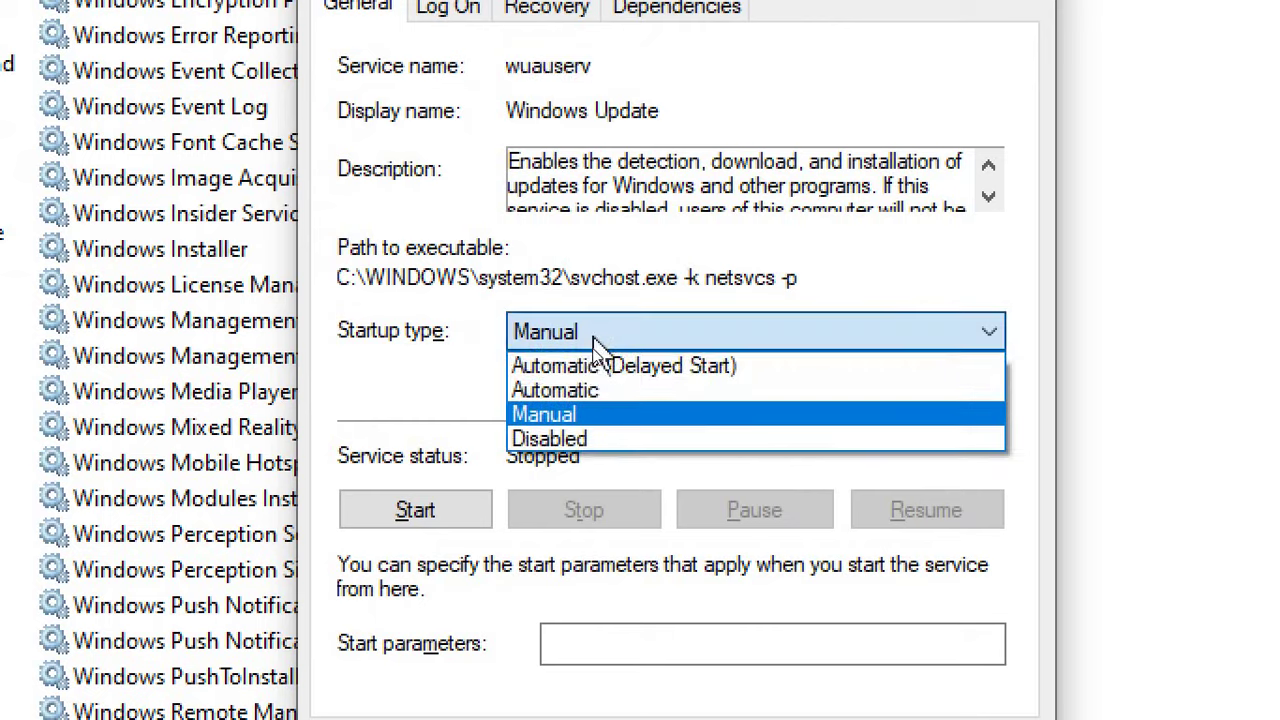
{"action": "left_click", "coordinate": [577, 440]}
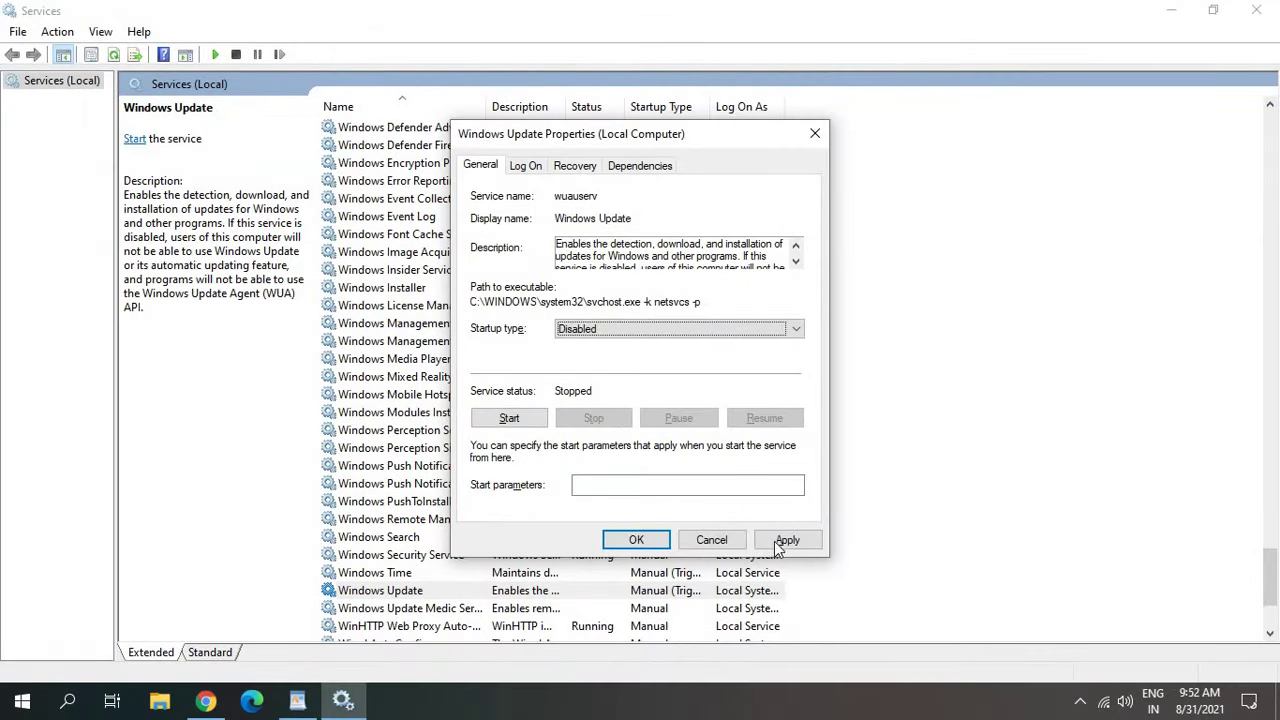
{"action": "left_click", "coordinate": [829, 586]}
{"action": "left_click", "coordinate": [638, 540]}
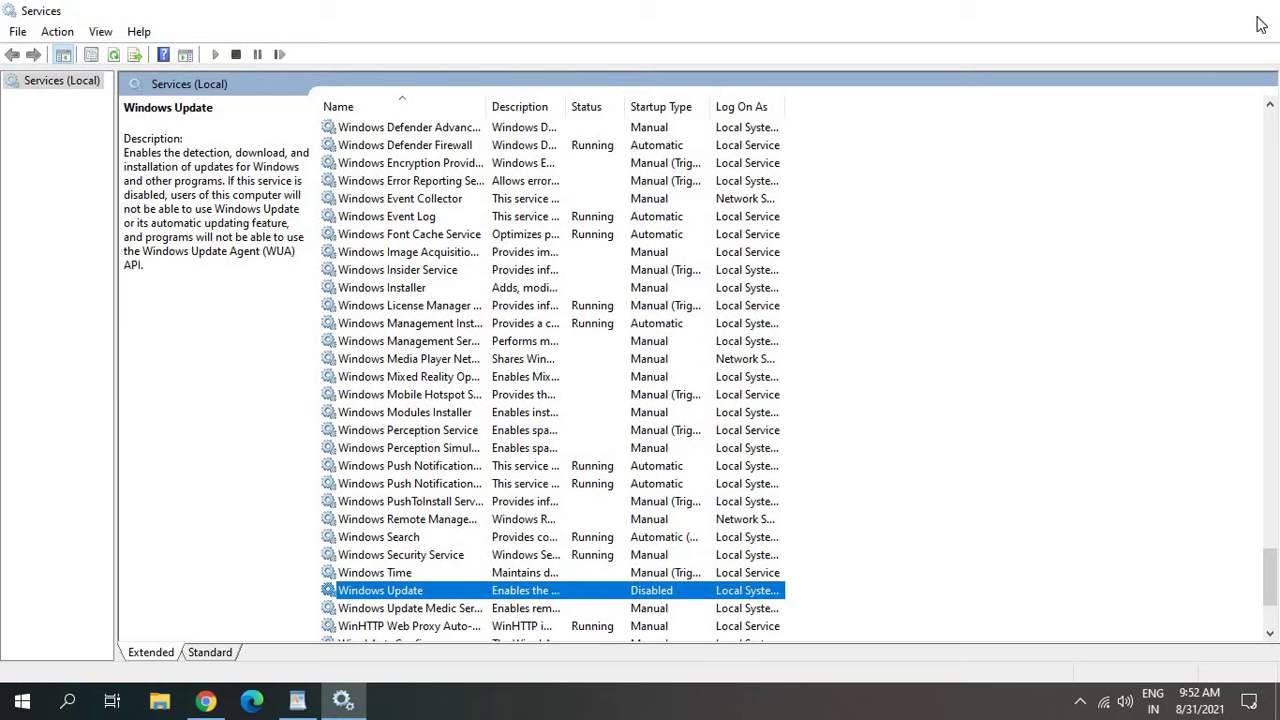
{"action": "left_click", "coordinate": [1257, 12]}
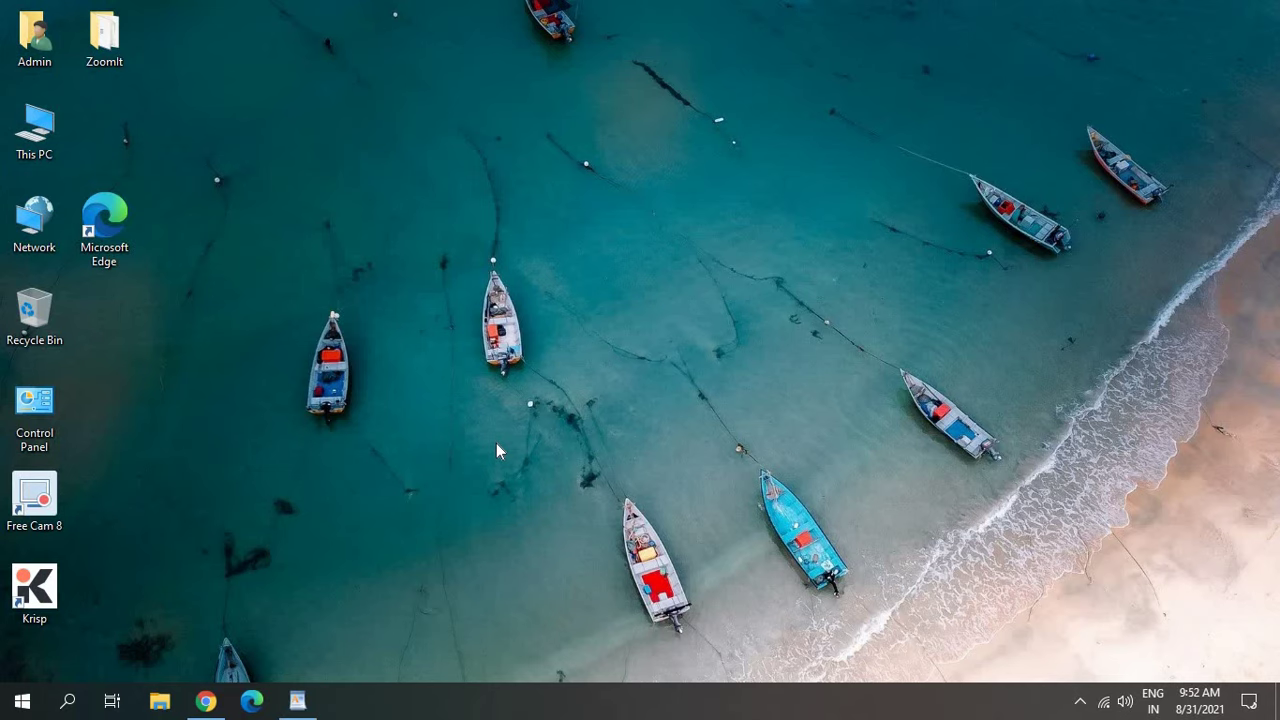
Step: Run regedit to open the Registry Editor maximized, and collapse the expanded keys down to the root hives
{"action": "key", "text": "super+r"}
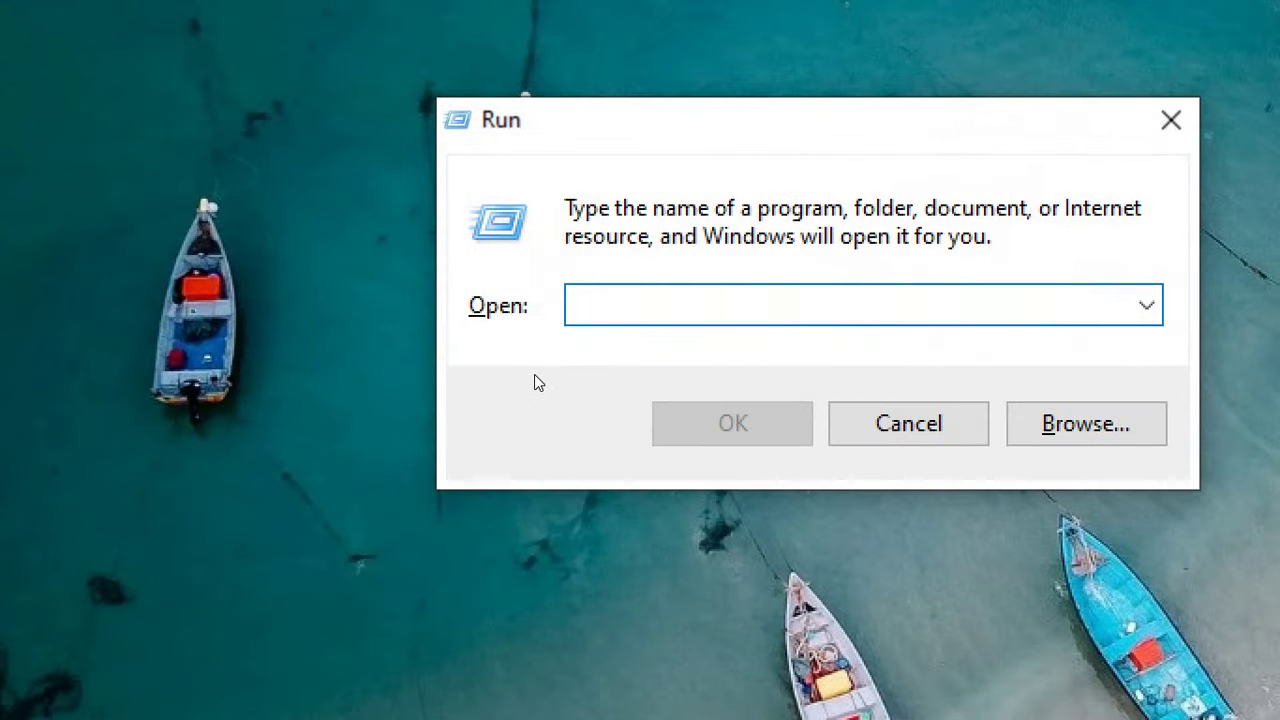
{"action": "type", "text": "regedit"}
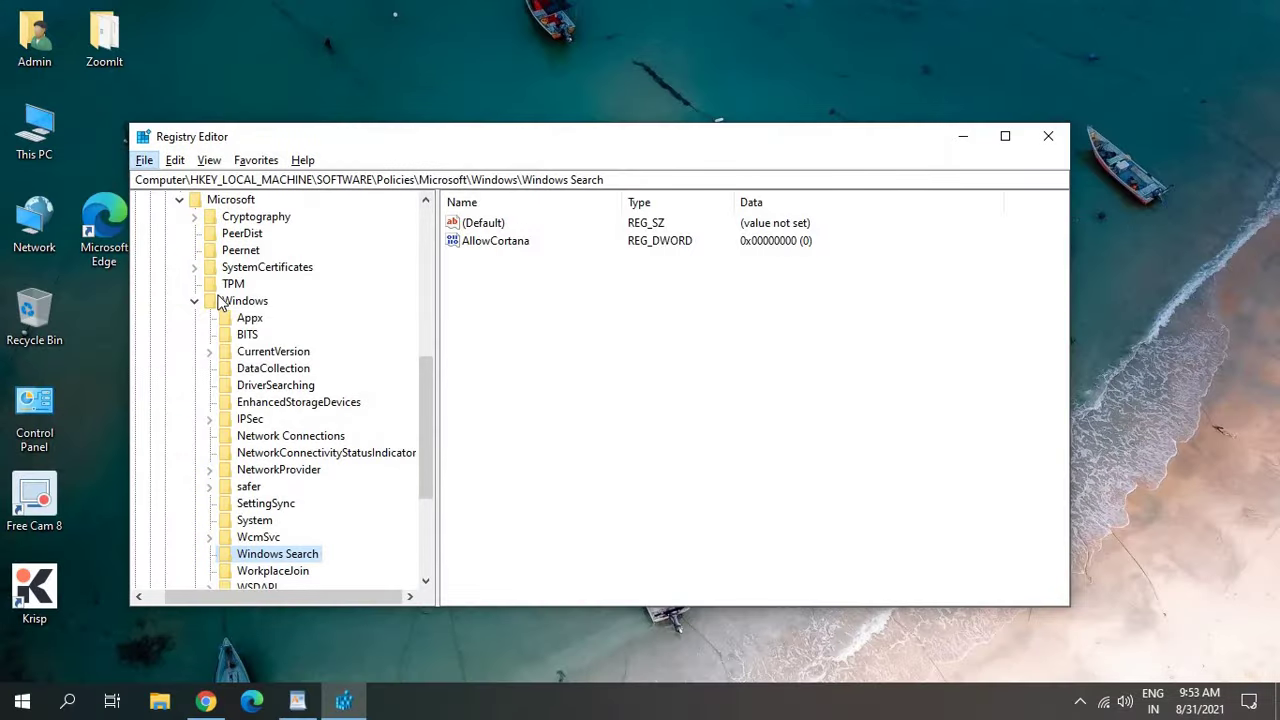
{"action": "left_click", "coordinate": [194, 301]}
{"action": "left_click", "coordinate": [172, 268]}
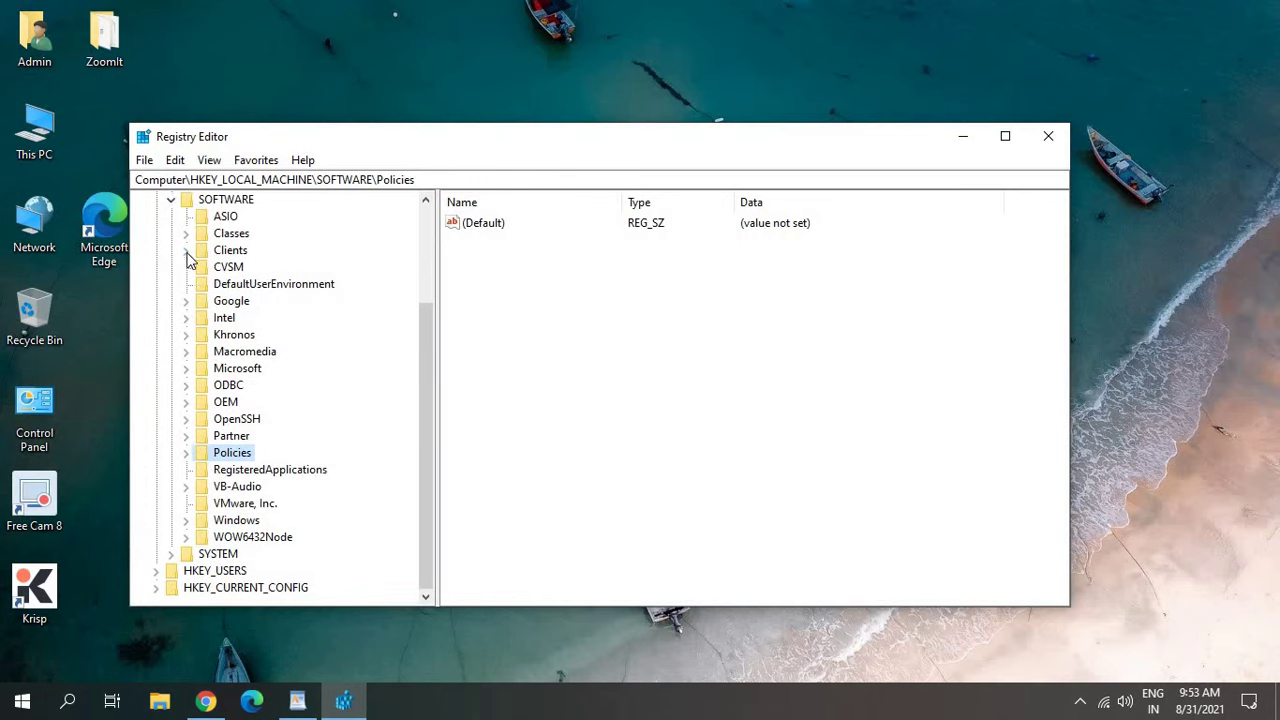
{"action": "left_click", "coordinate": [171, 198]}
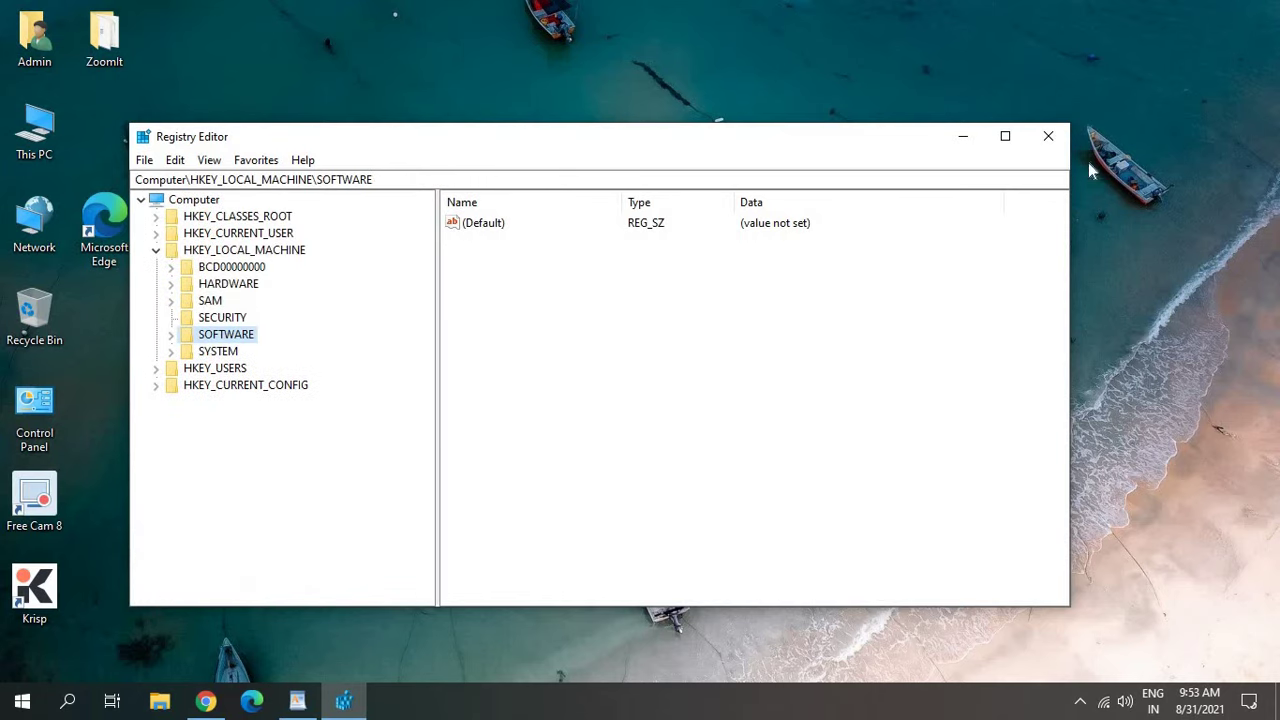
{"action": "left_click", "coordinate": [1006, 137]}
{"action": "left_click", "coordinate": [26, 121]}
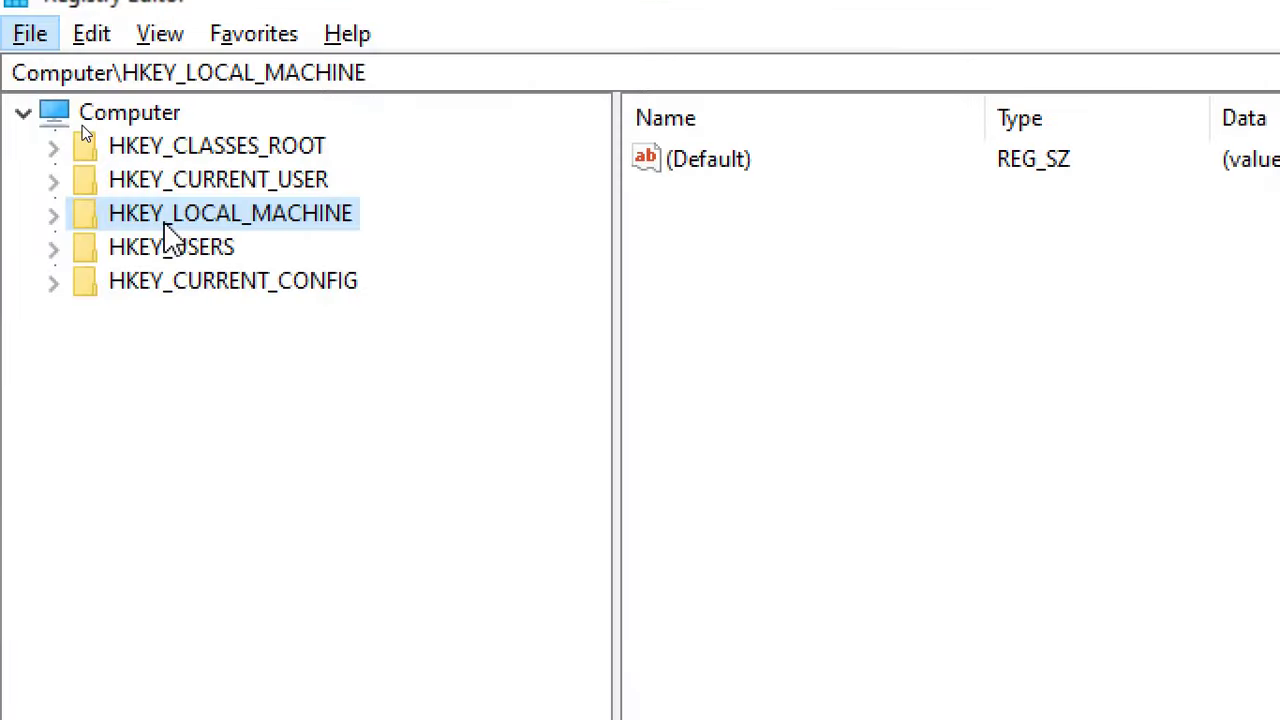
Step: Expand the registry tree to HKEY_LOCAL_MACHINE\SOFTWARE\Policies\Microsoft\Windows and open the Windows key
{"action": "left_click", "coordinate": [54, 215]}
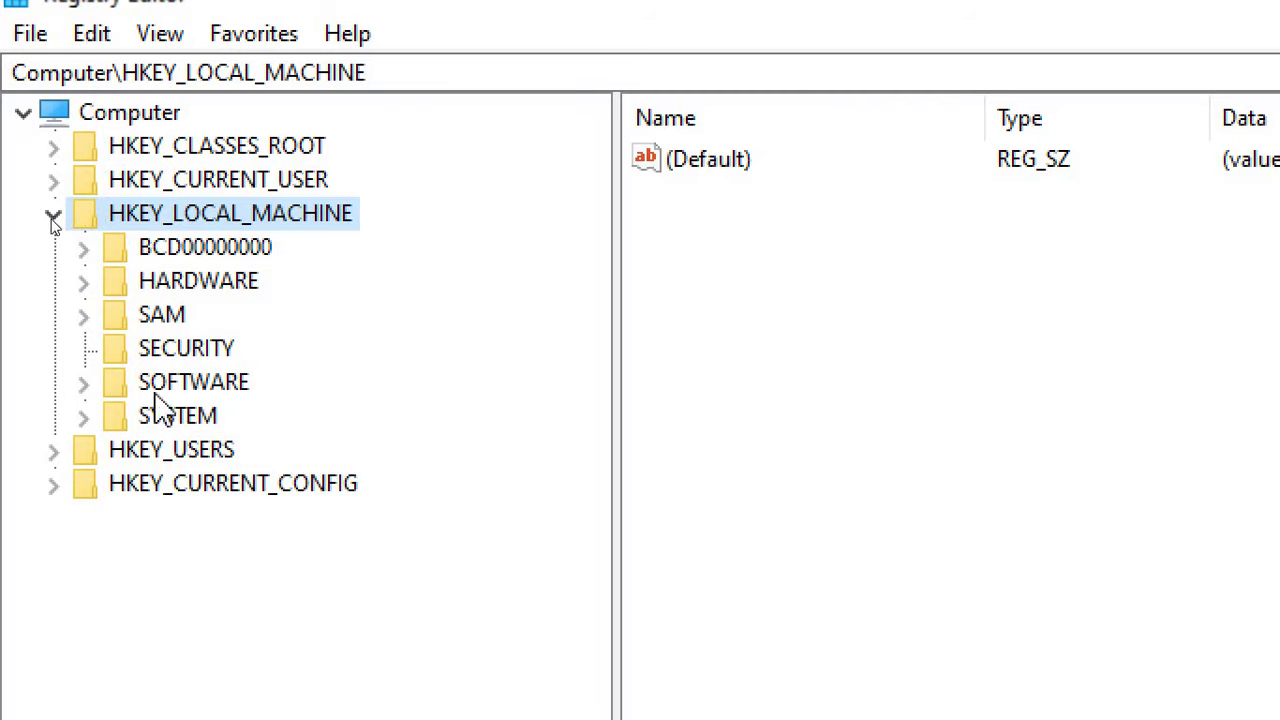
{"action": "left_click", "coordinate": [85, 390]}
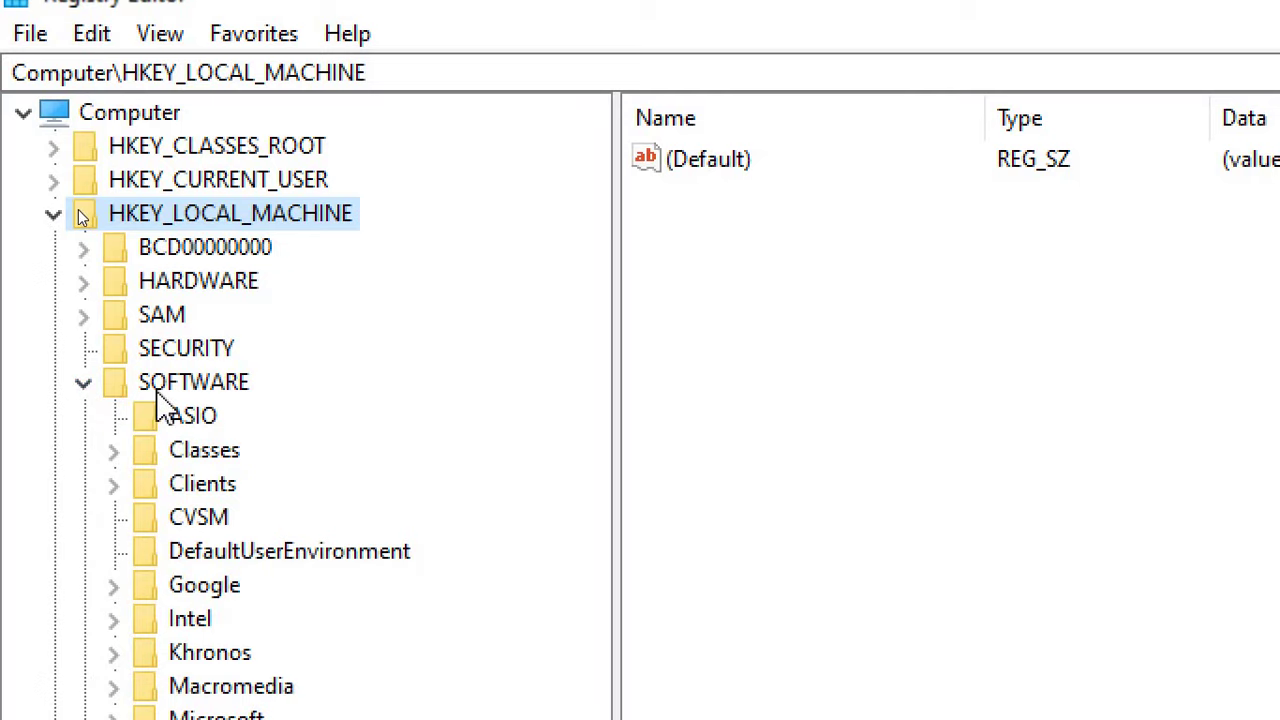
{"action": "left_click", "coordinate": [203, 486]}
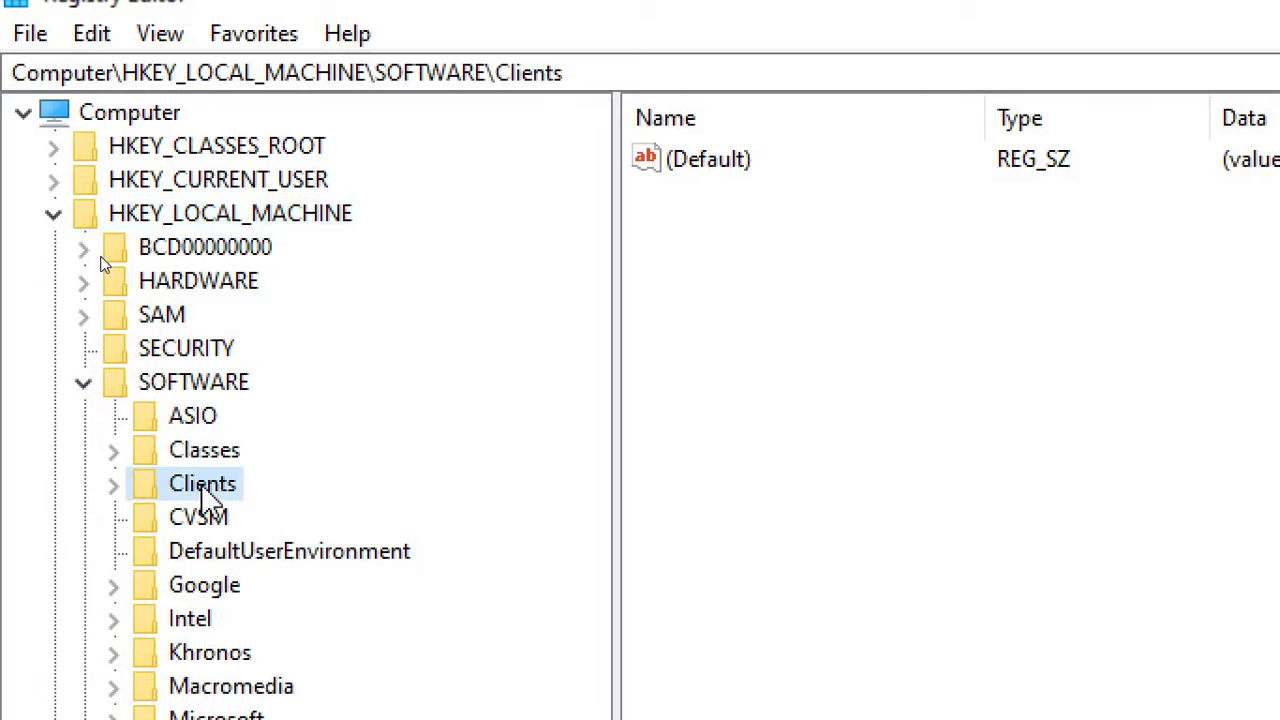
{"action": "key", "text": "alt"}
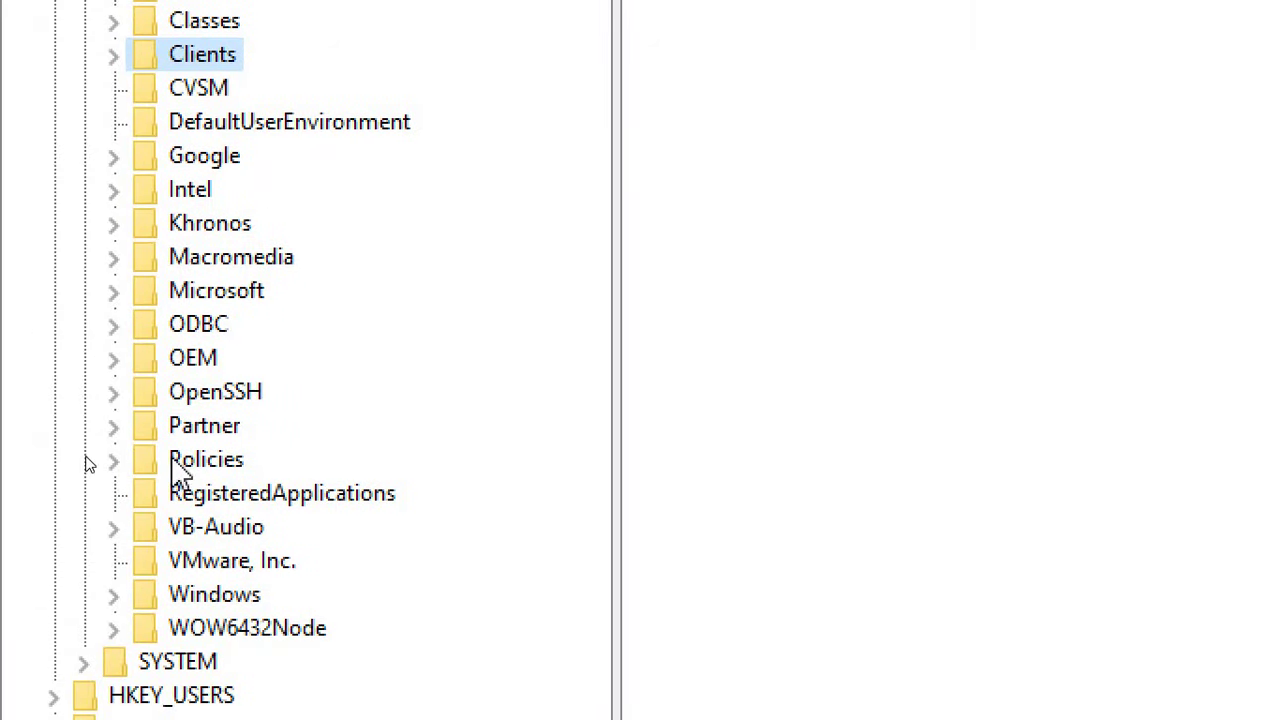
{"action": "left_click", "coordinate": [111, 462]}
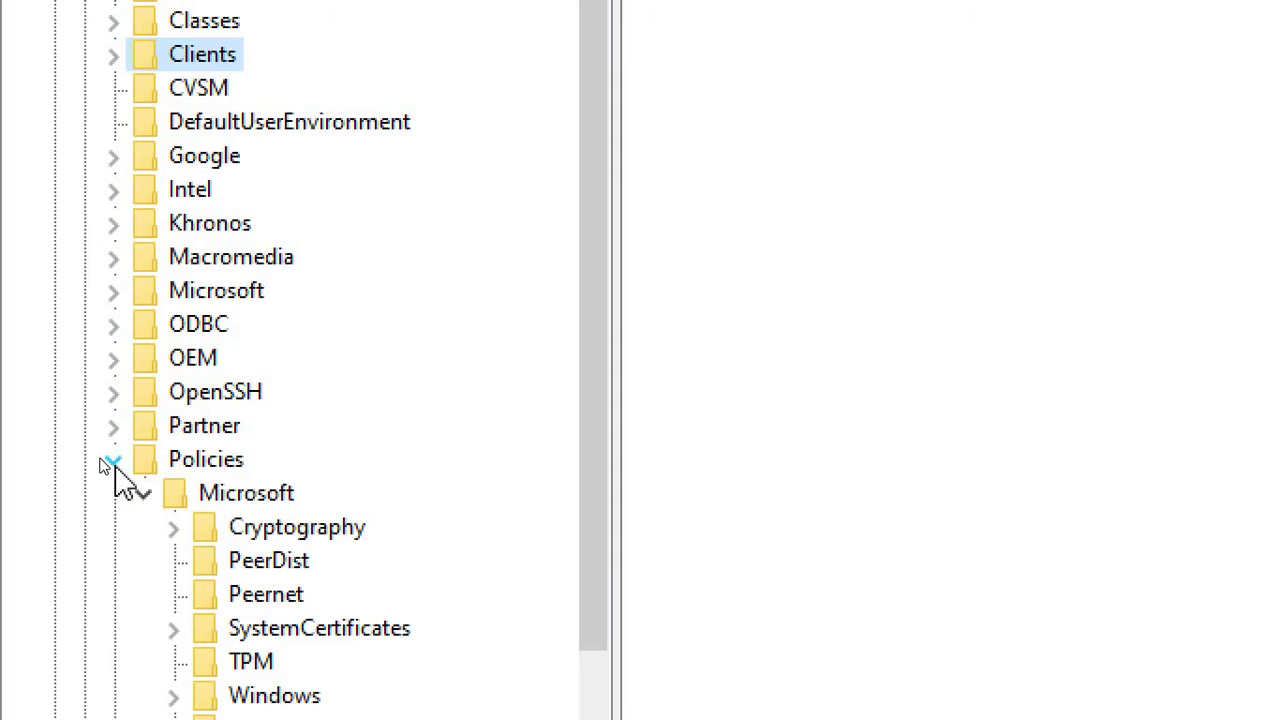
{"action": "scroll", "coordinate": [374, 486], "scroll_direction": "down", "scroll_amount": 1}
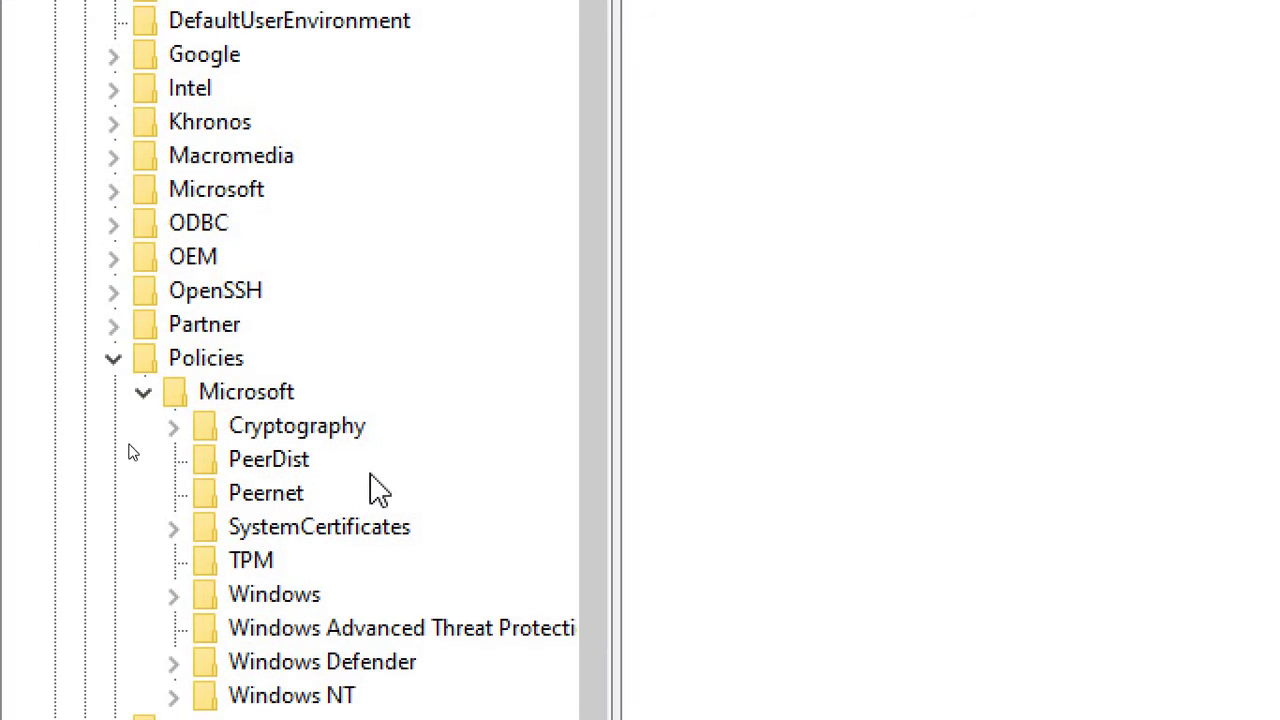
{"action": "left_click", "coordinate": [143, 392]}
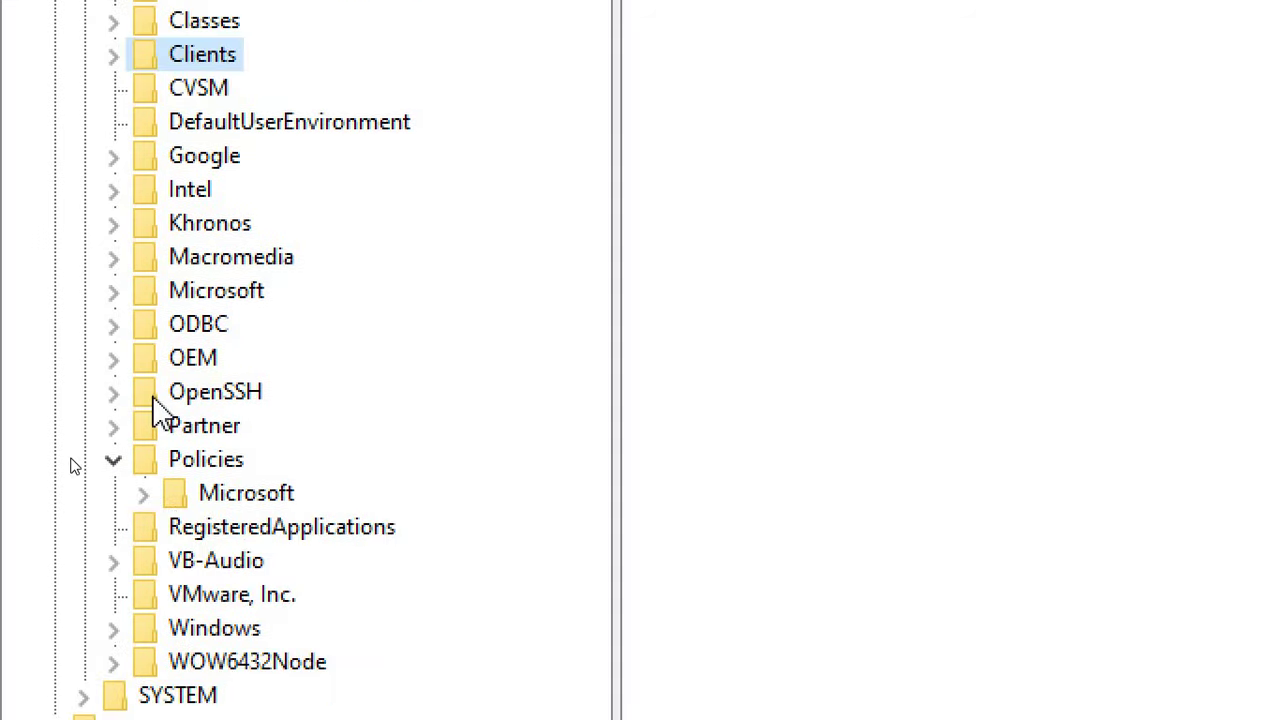
{"action": "left_click", "coordinate": [143, 493]}
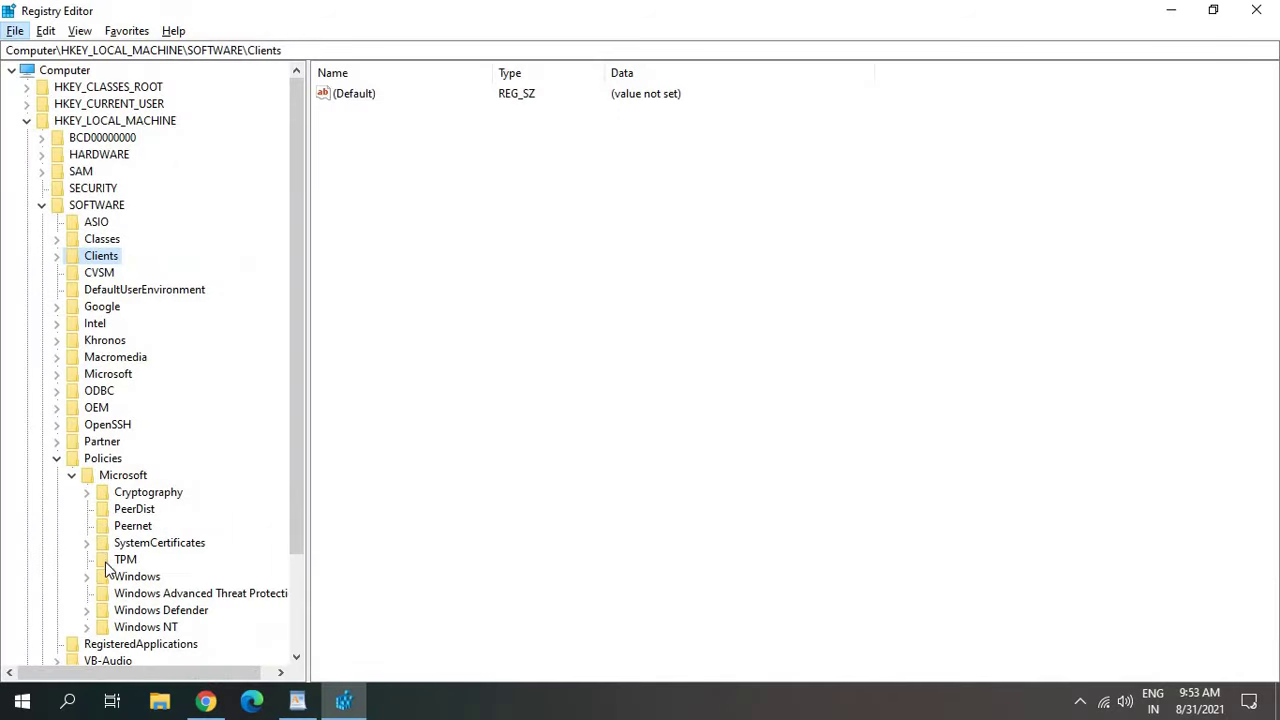
{"action": "left_click", "coordinate": [130, 578]}
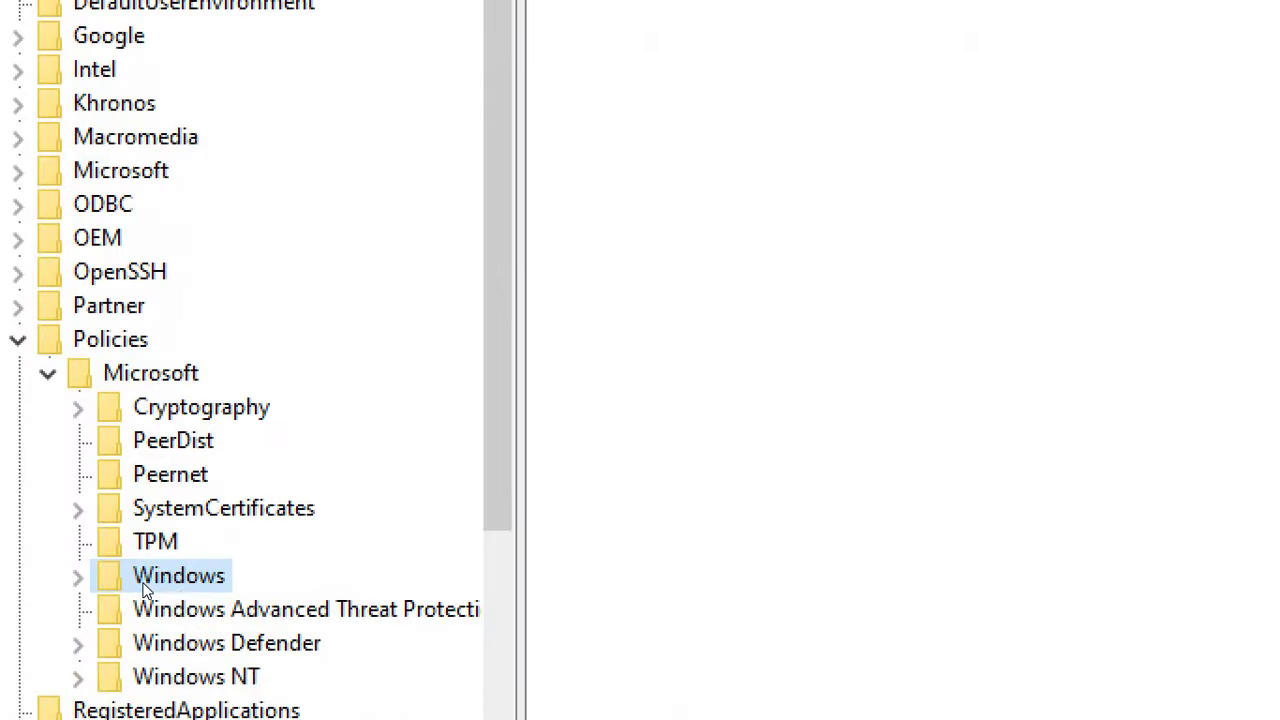
{"action": "double_click", "coordinate": [125, 358]}
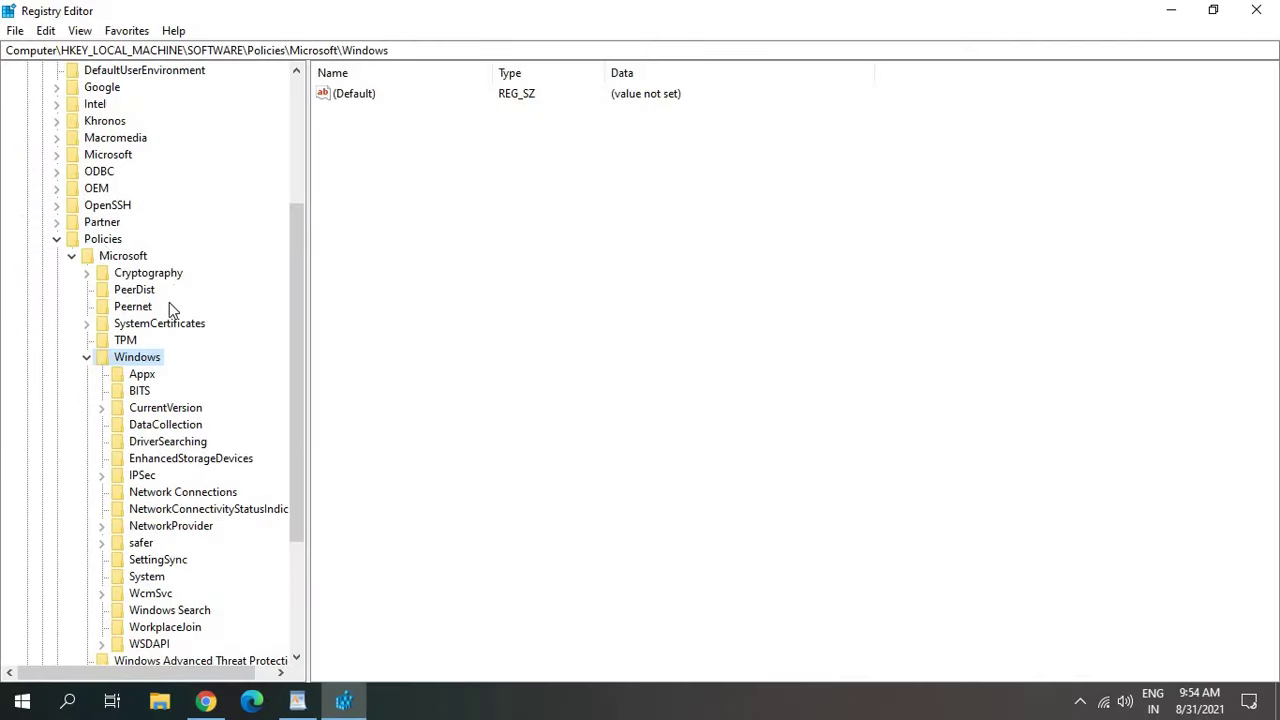
Step: Create a new key named AU under the Windows policies key
{"action": "right_click", "coordinate": [135, 364]}
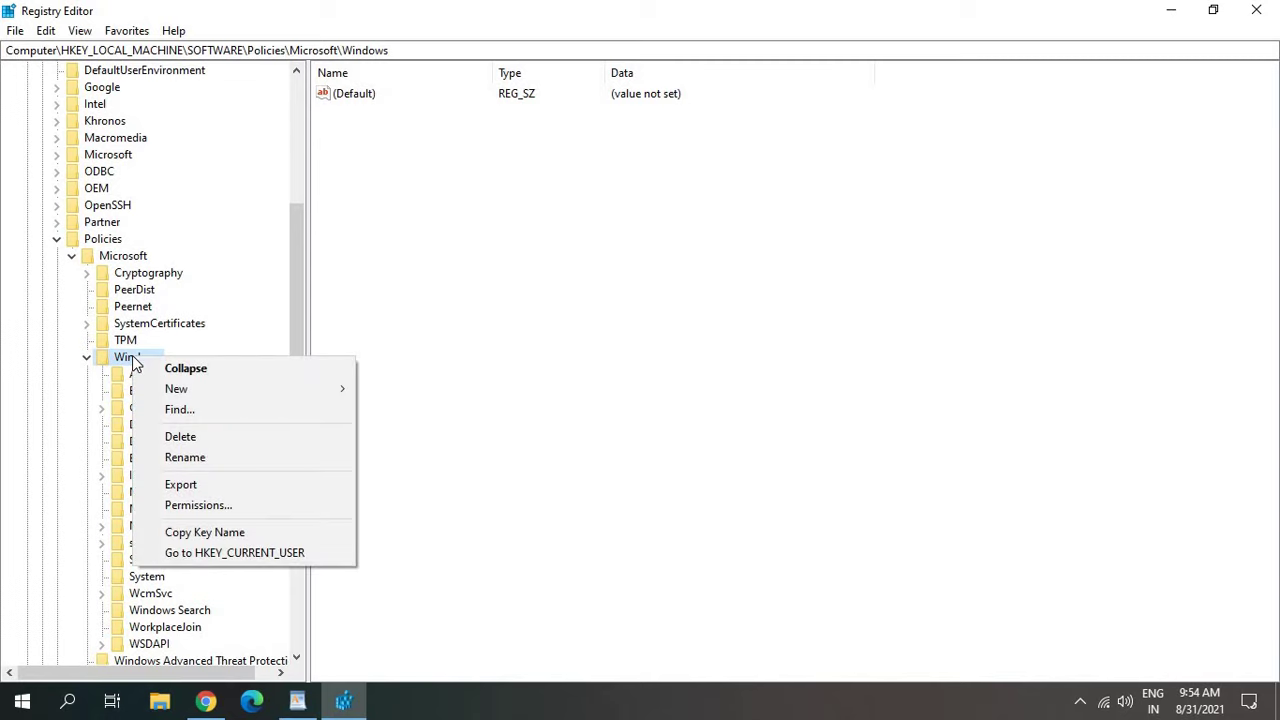
{"action": "mouse_move", "coordinate": [143, 389]}
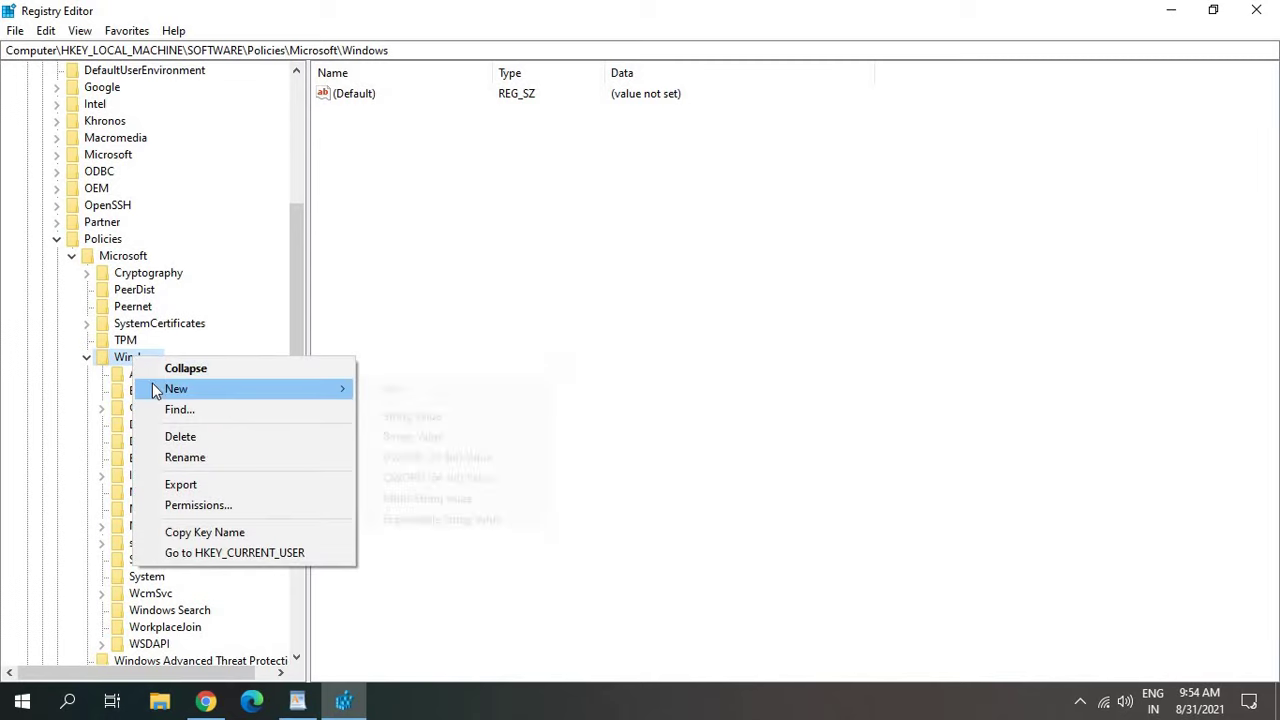
{"action": "left_click", "coordinate": [391, 390]}
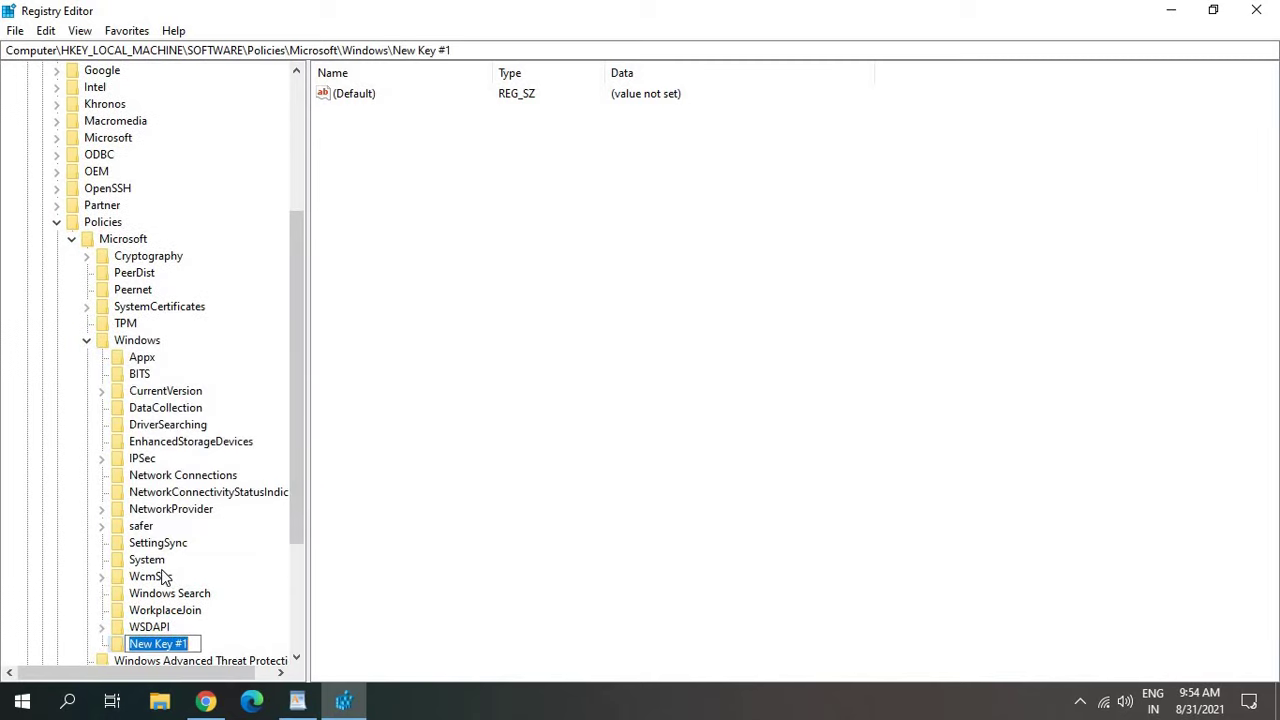
{"action": "scroll", "coordinate": [169, 620], "scroll_direction": "down", "scroll_amount": 2}
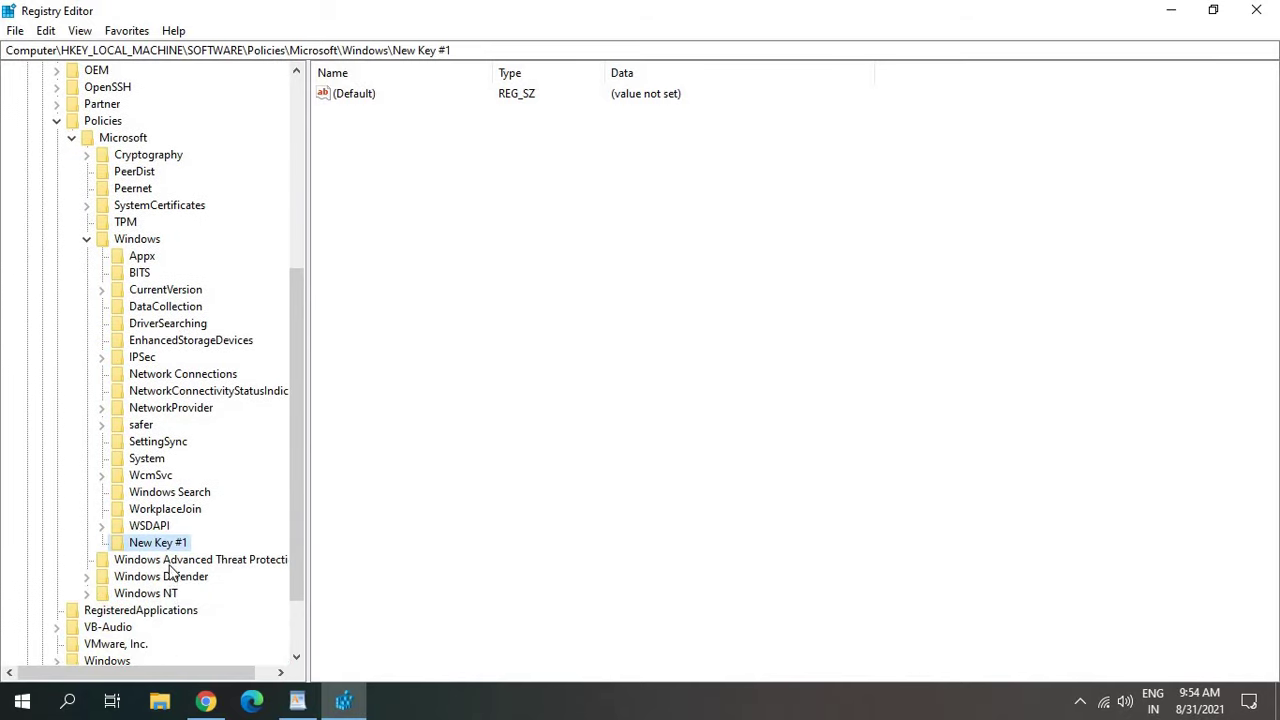
{"action": "type", "text": "AU"}
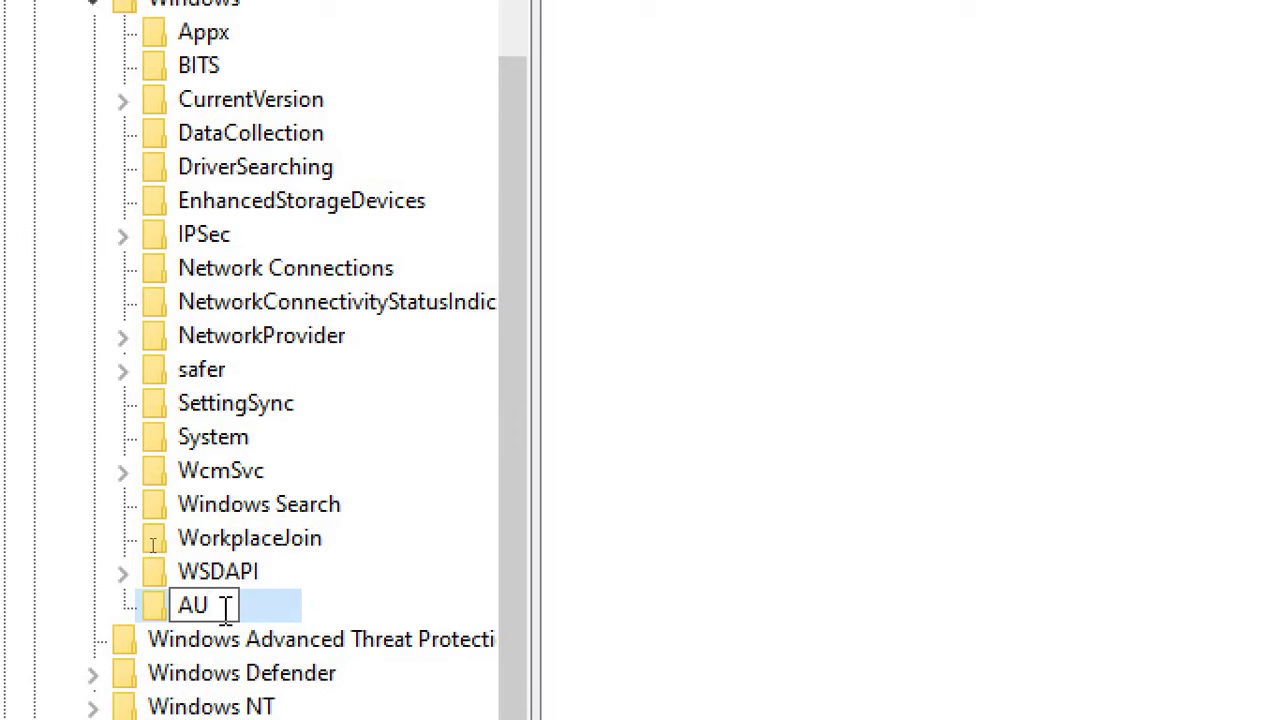
{"action": "key", "text": "Return"}
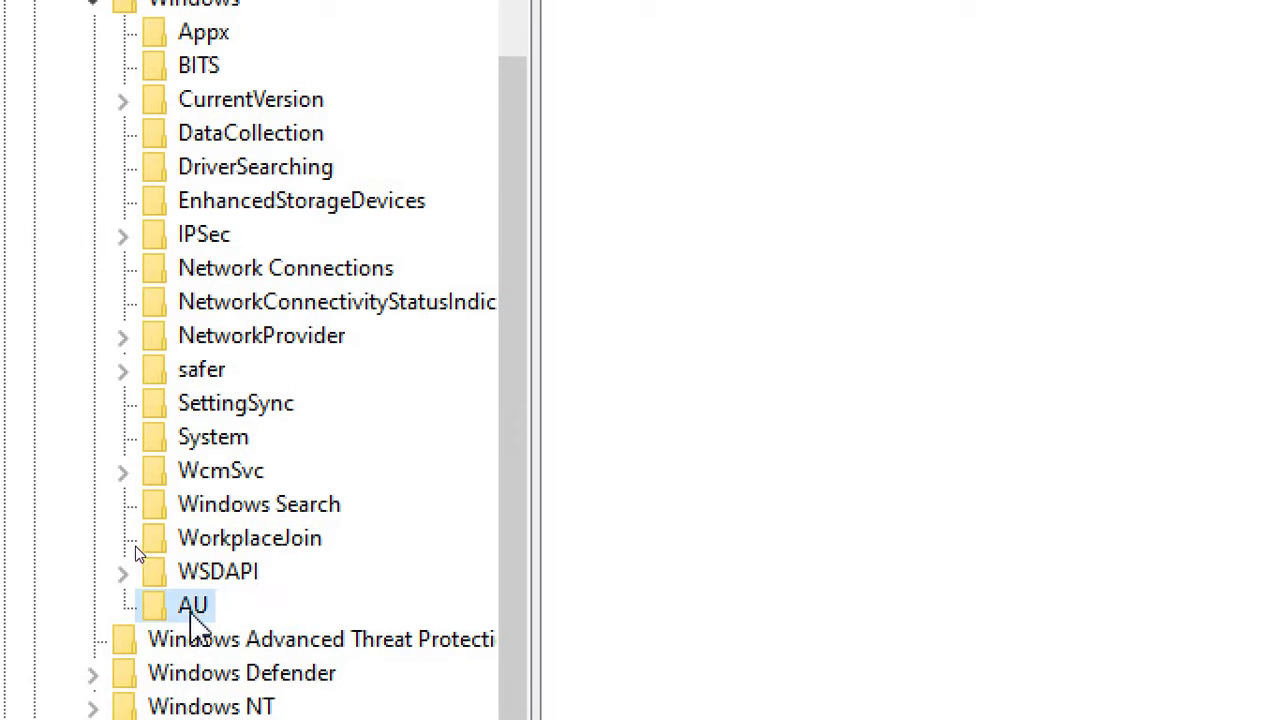
{"action": "right_click", "coordinate": [192, 613]}
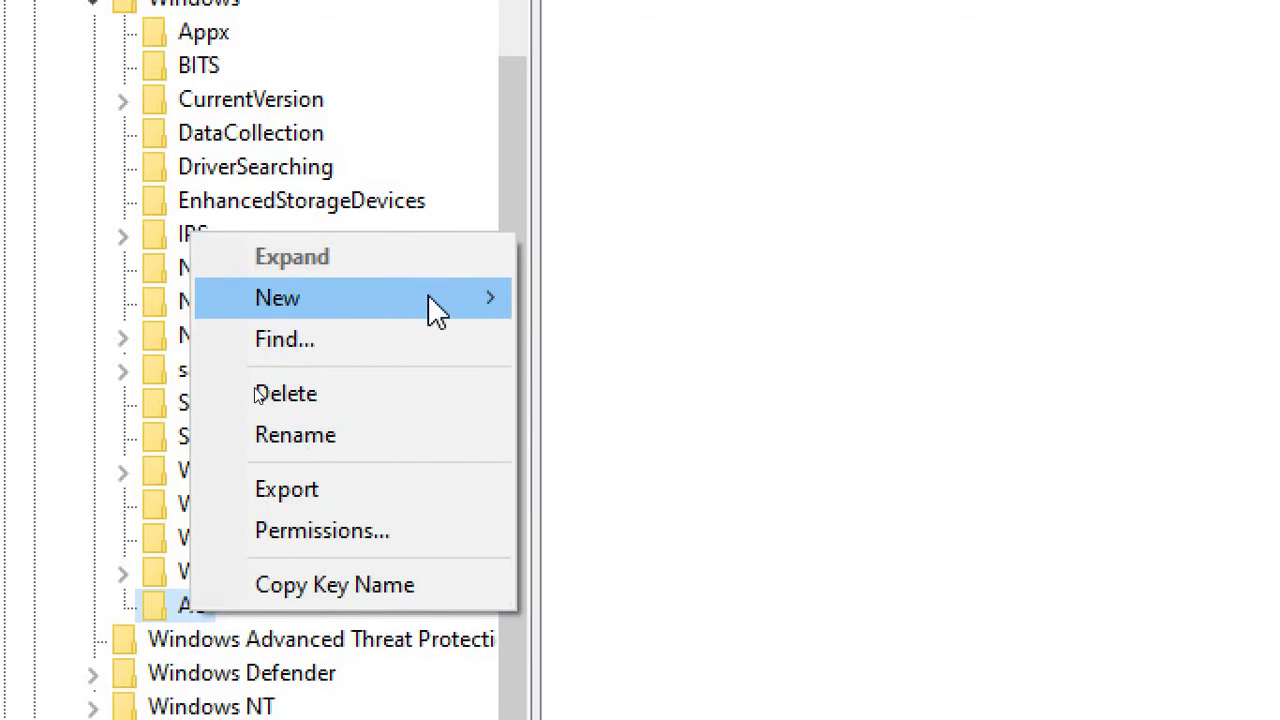
{"action": "mouse_move", "coordinate": [428, 296]}
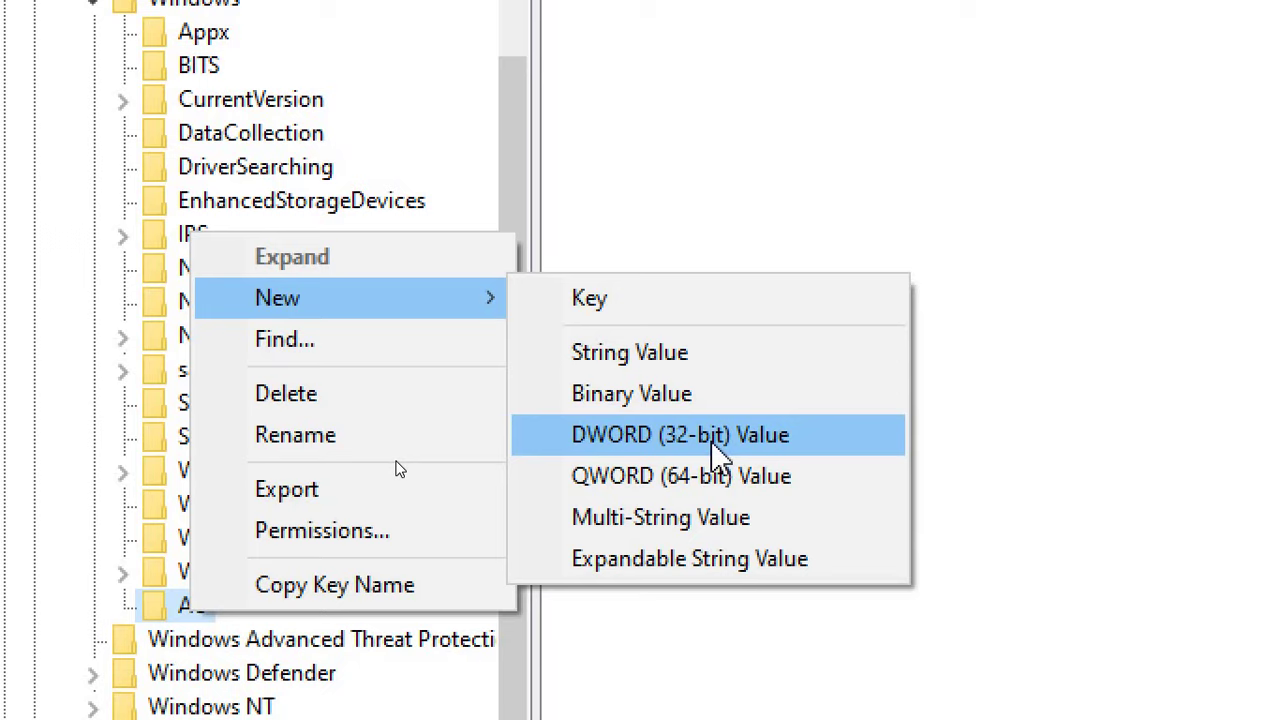
{"action": "key", "text": "Escape"}
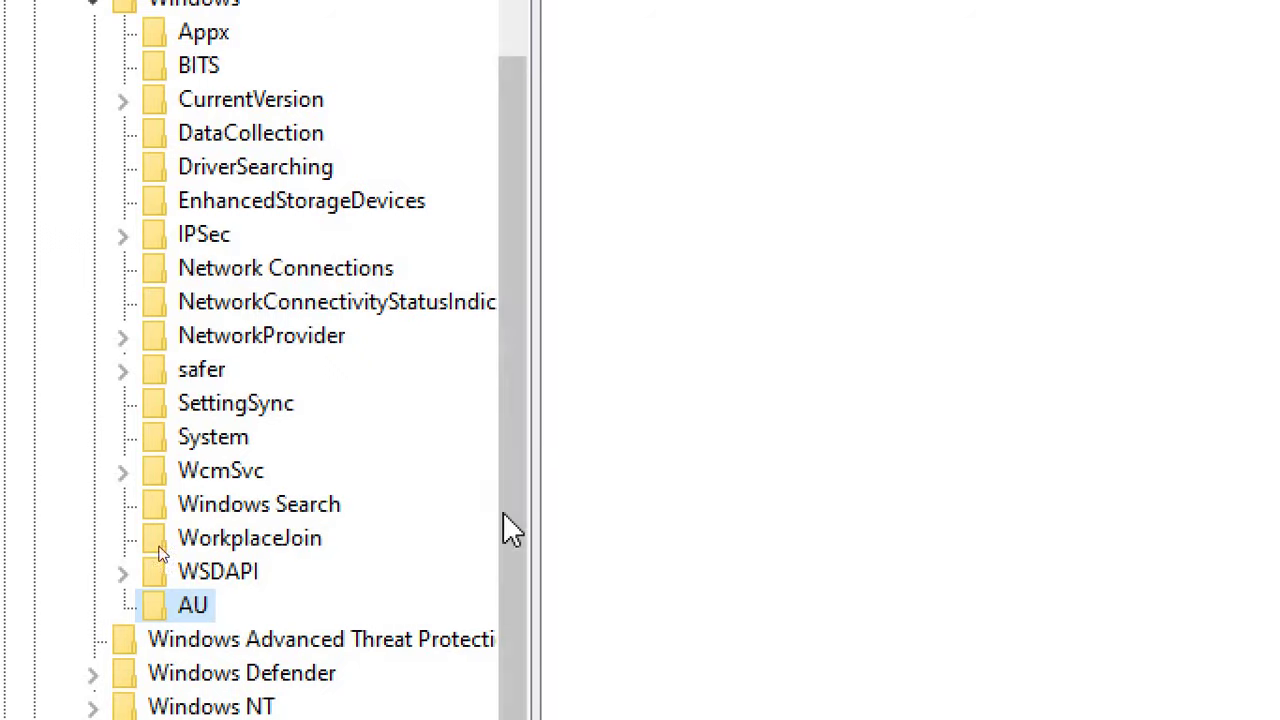
Step: Create a DWORD (32-bit) value named NoAutoUpdate in the AU key
{"action": "right_click", "coordinate": [528, 214]}
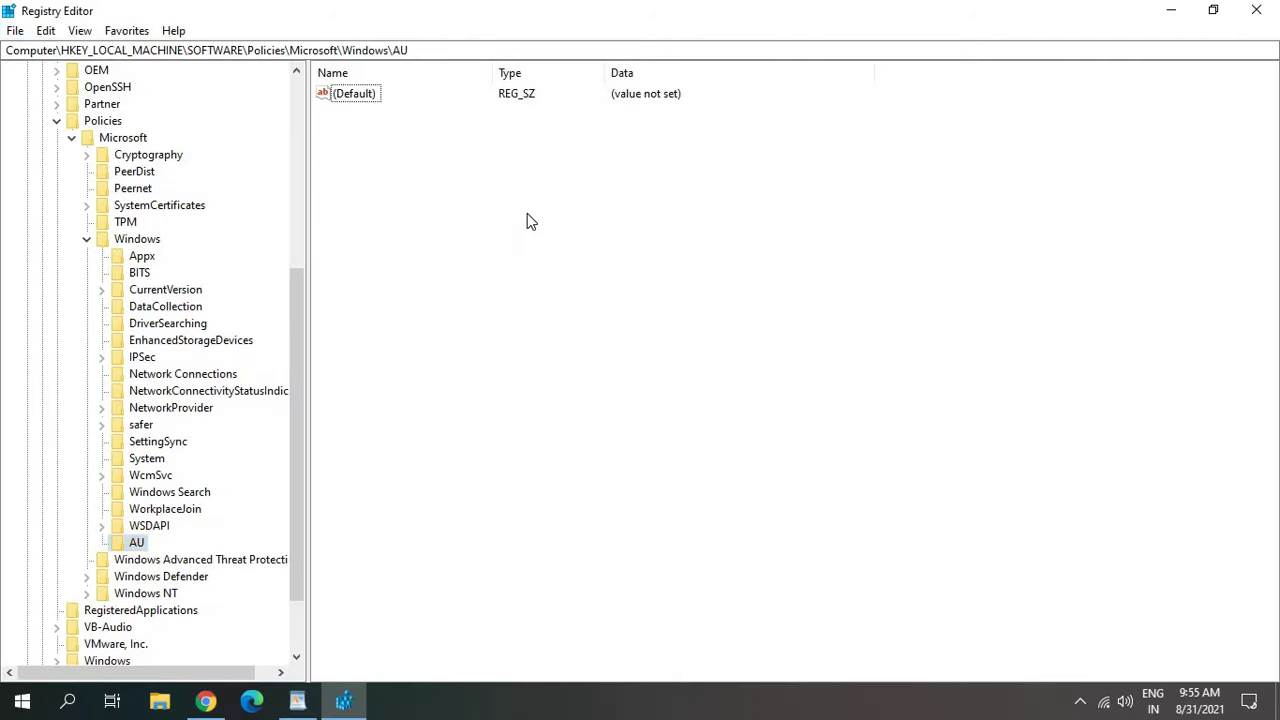
{"action": "mouse_move", "coordinate": [628, 225]}
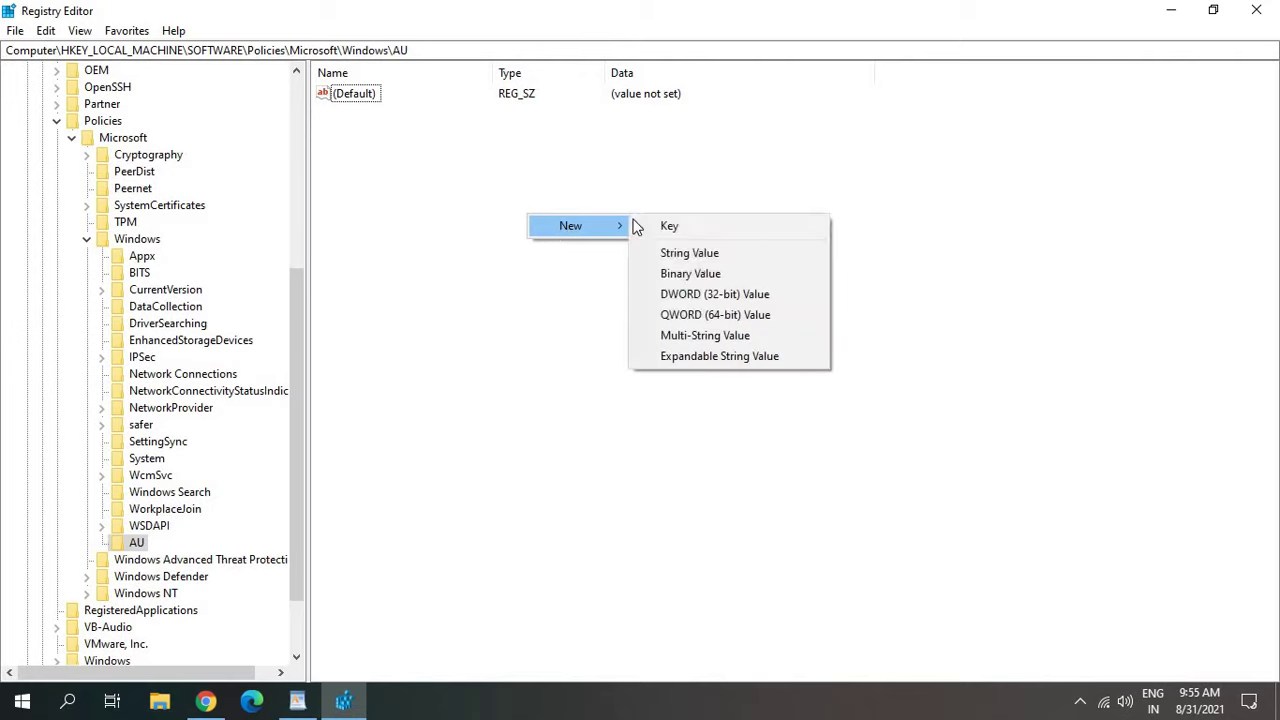
{"action": "left_click", "coordinate": [698, 298]}
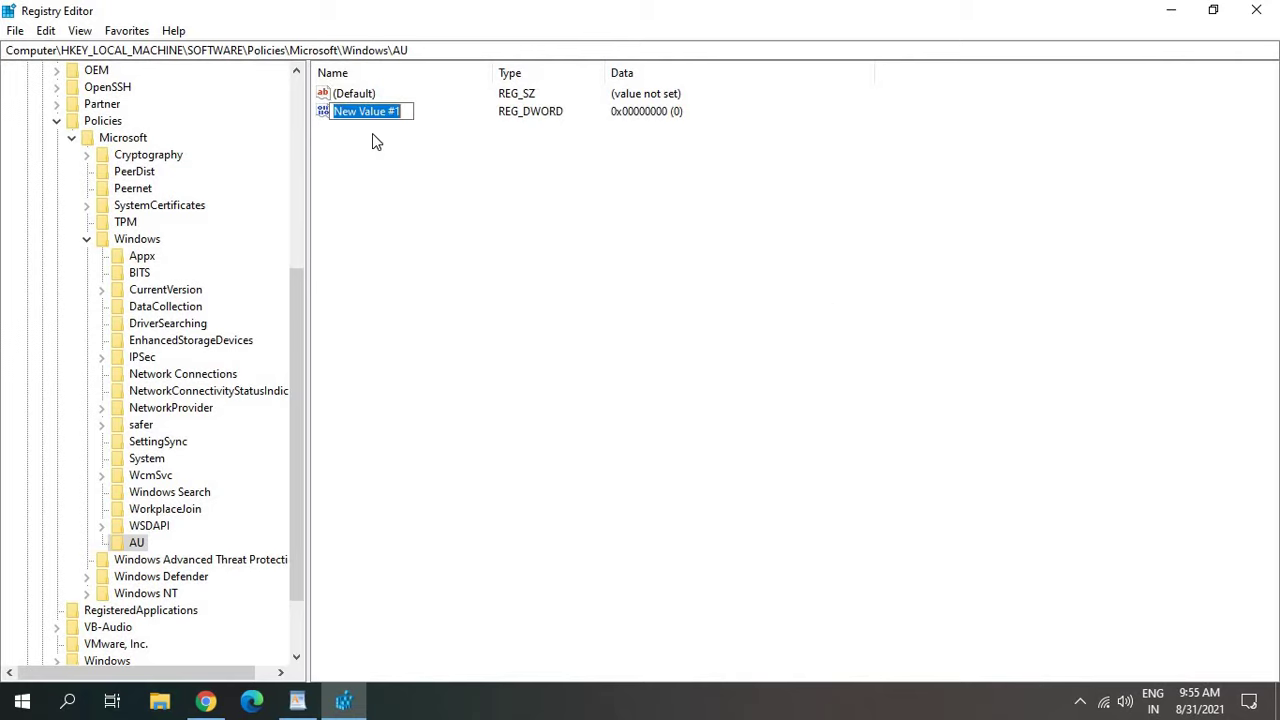
{"action": "type", "text": "NoAutoUpd"}
{"action": "type", "text": "ate"}
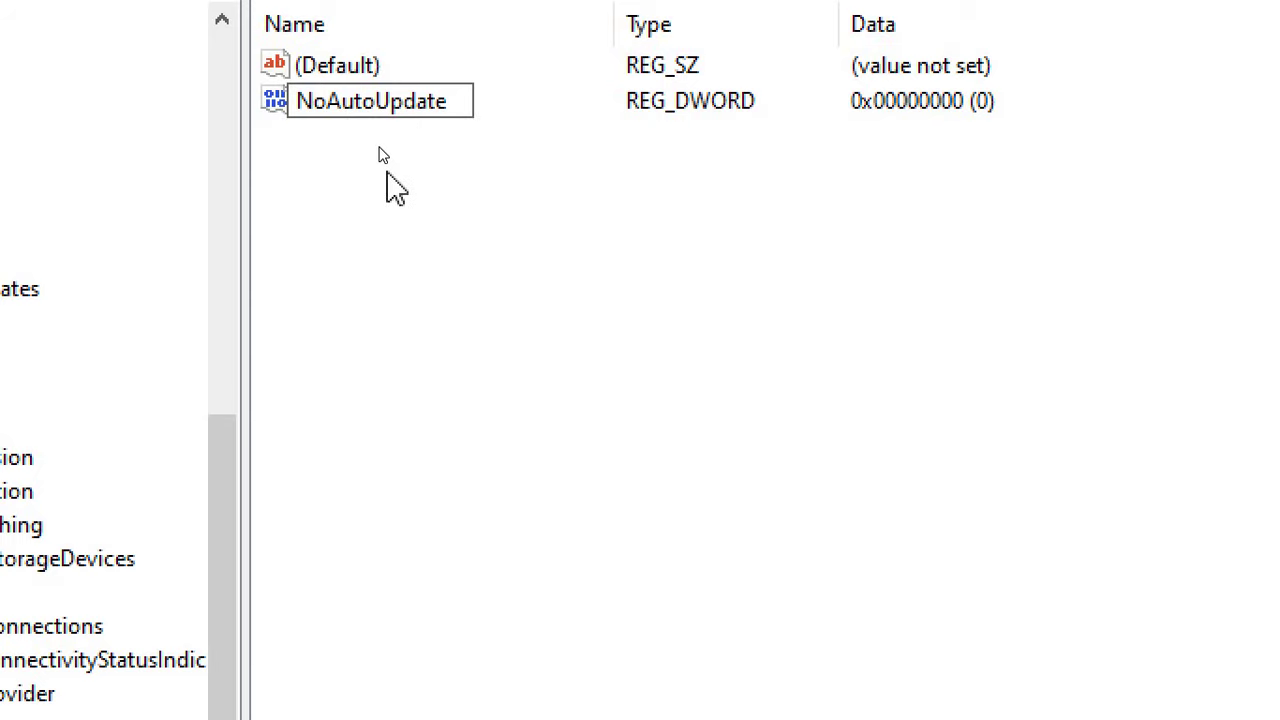
{"action": "key", "text": "Return"}
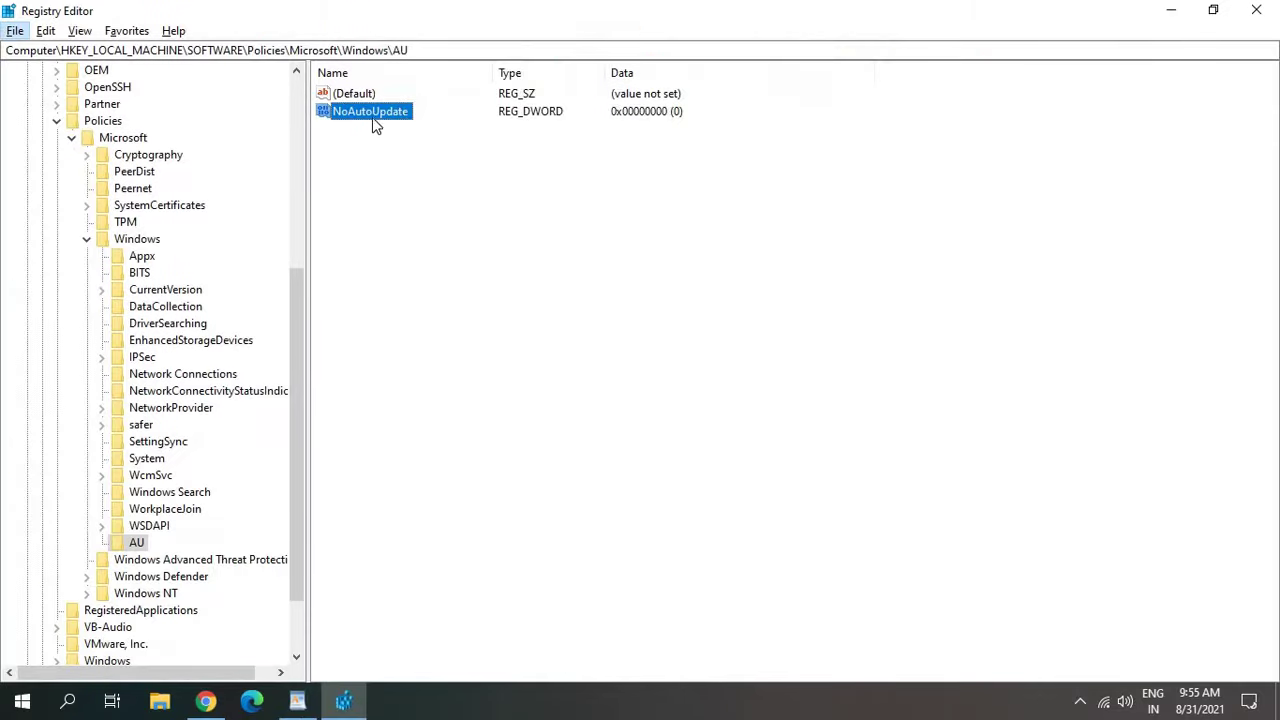
Step: Set the value data of NoAutoUpdate to 1 and save the change
{"action": "double_click", "coordinate": [374, 115]}
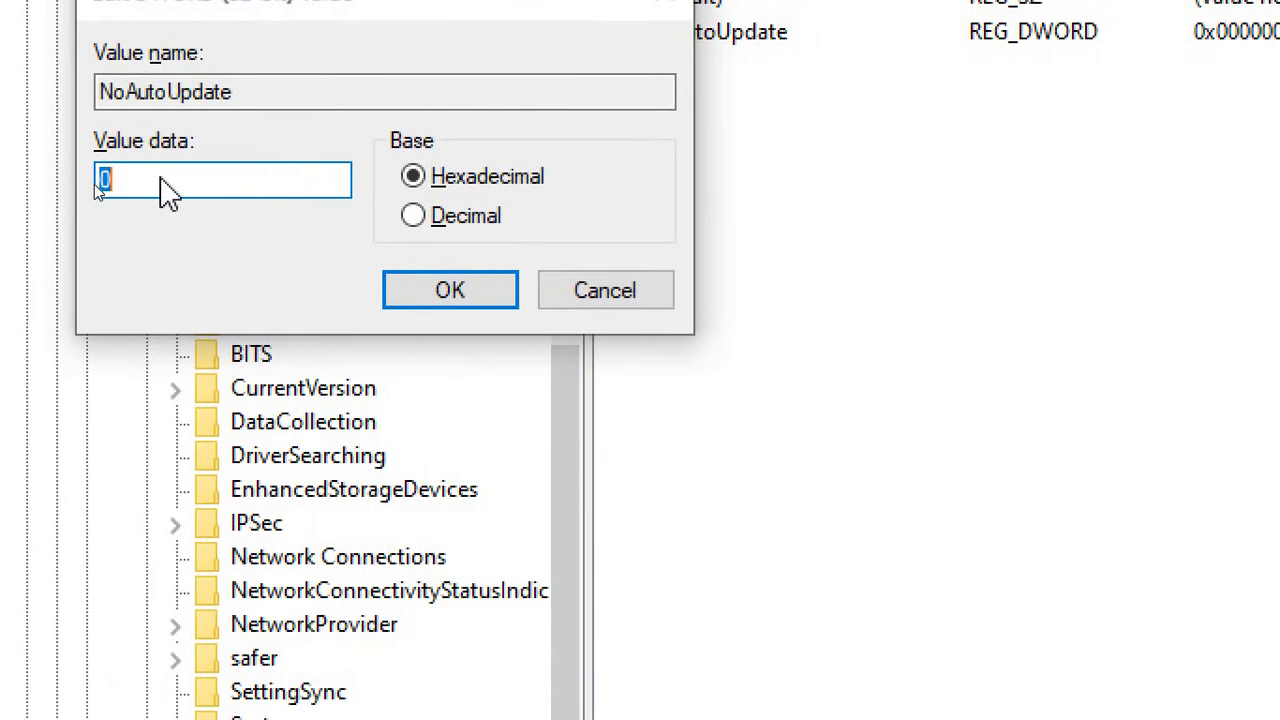
{"action": "left_click", "coordinate": [163, 178]}
{"action": "key", "text": "BackSpace"}
{"action": "type", "text": "1"}
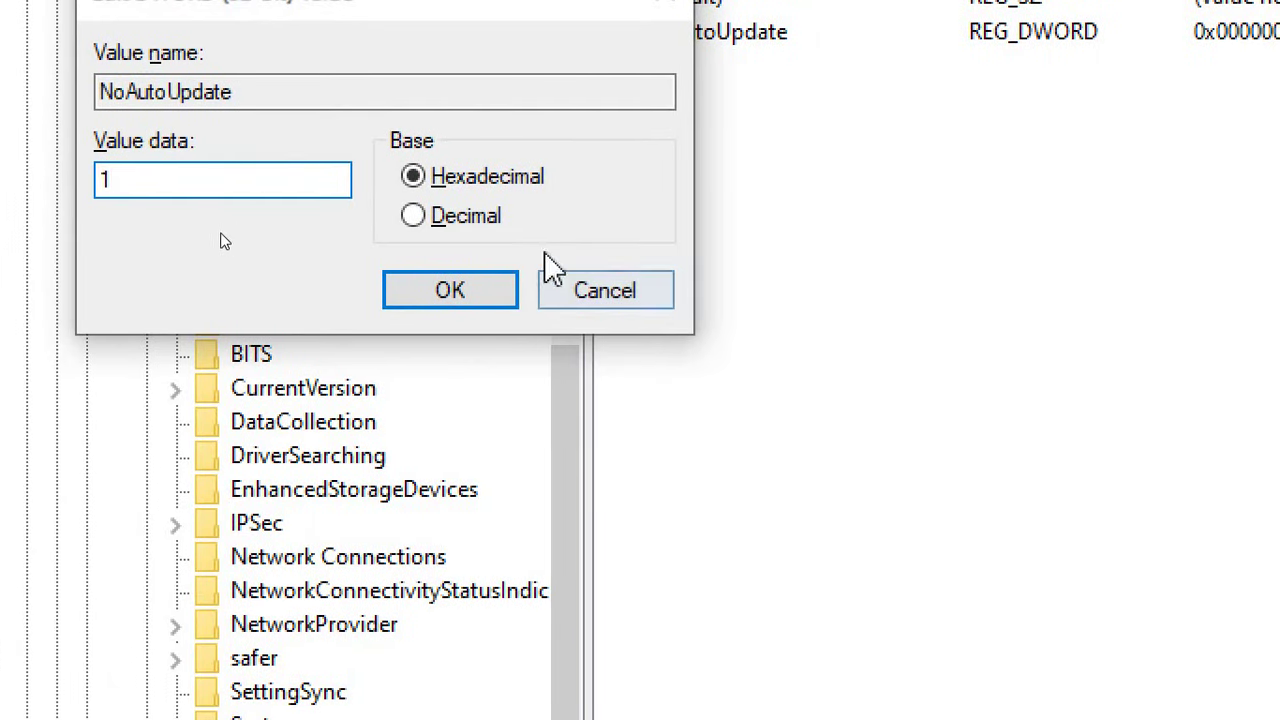
{"action": "left_click", "coordinate": [415, 288]}
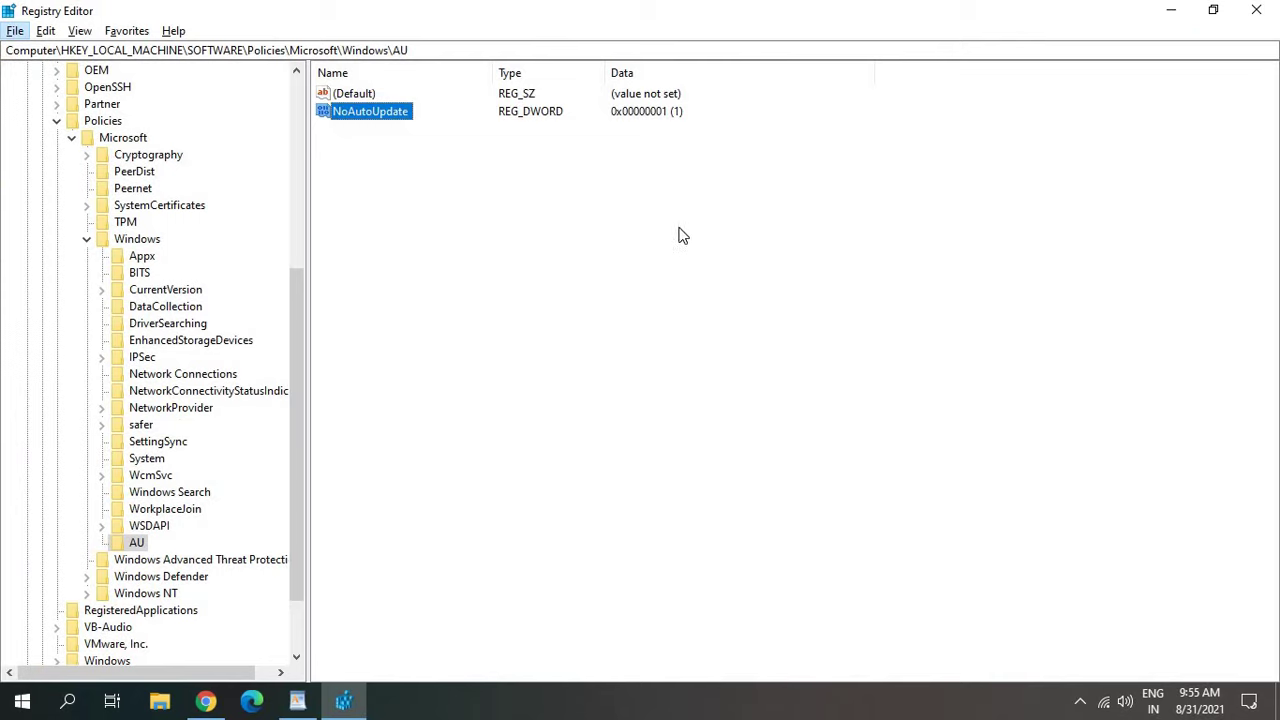